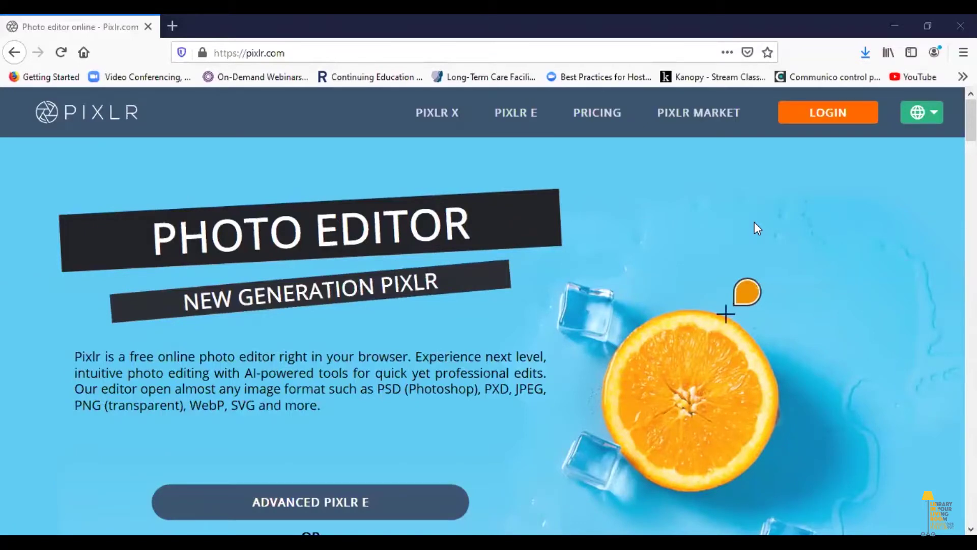
# Step: Create a new 1920×1080 image with the background turned off for transparency
pyautogui.click(509, 118)
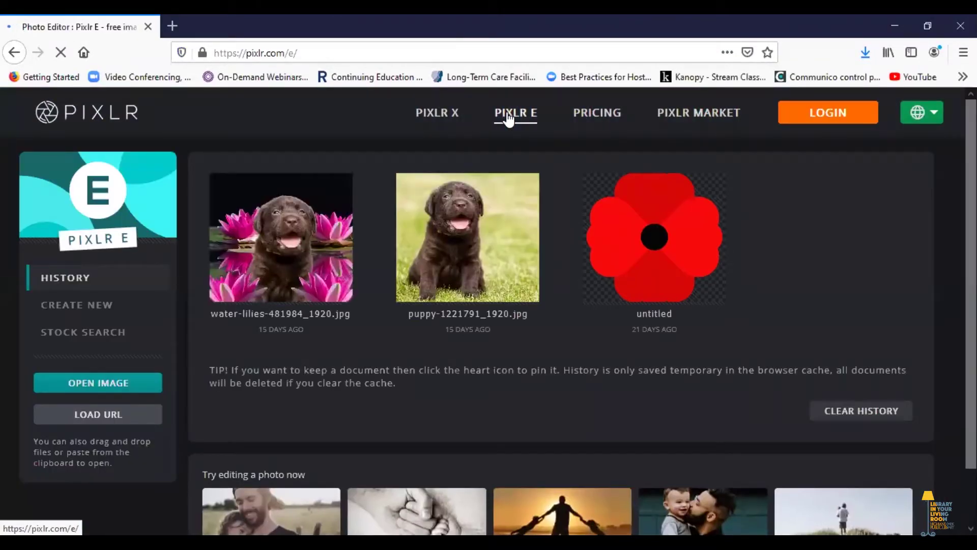
pyautogui.click(70, 309)
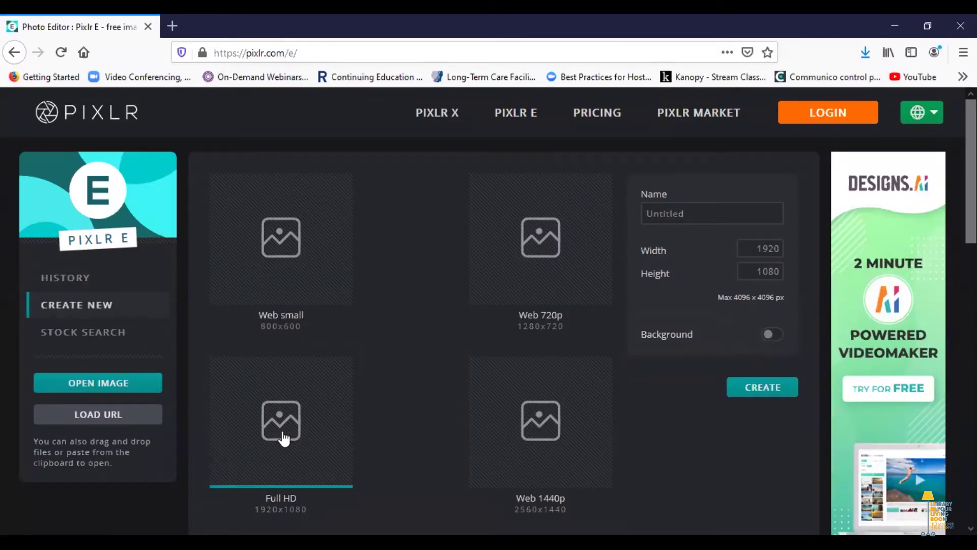
pyautogui.click(761, 388)
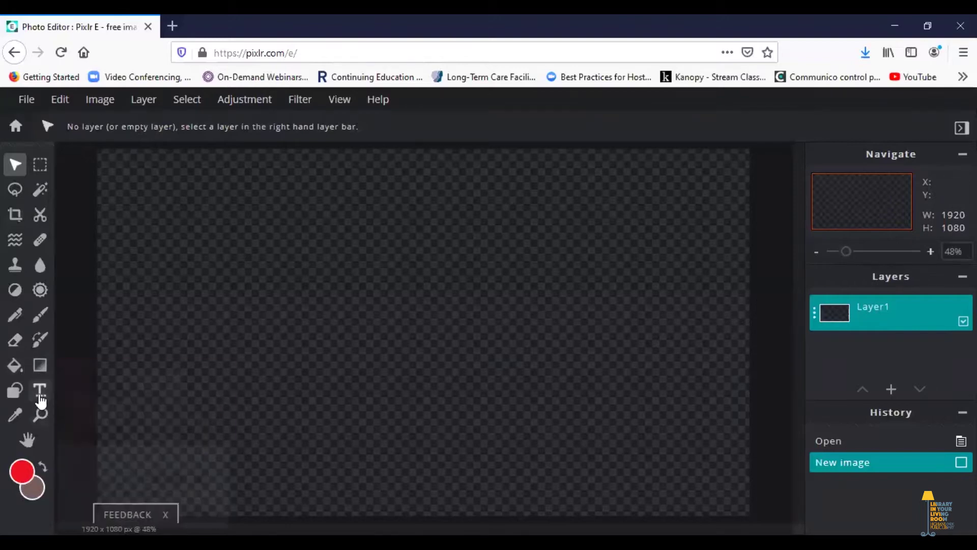
# Step: Add a placeholder text layer to the canvas with the Text tool
pyautogui.click(41, 395)
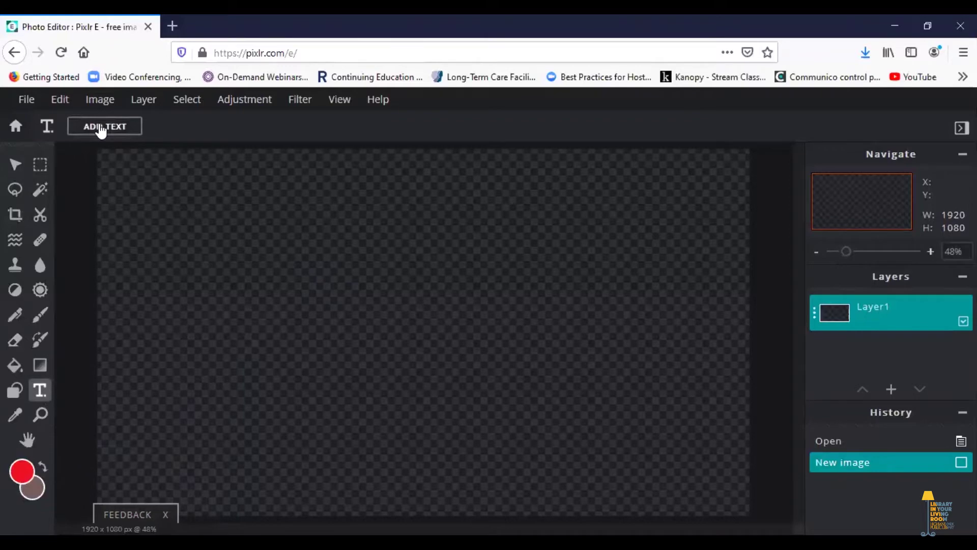
pyautogui.click(101, 127)
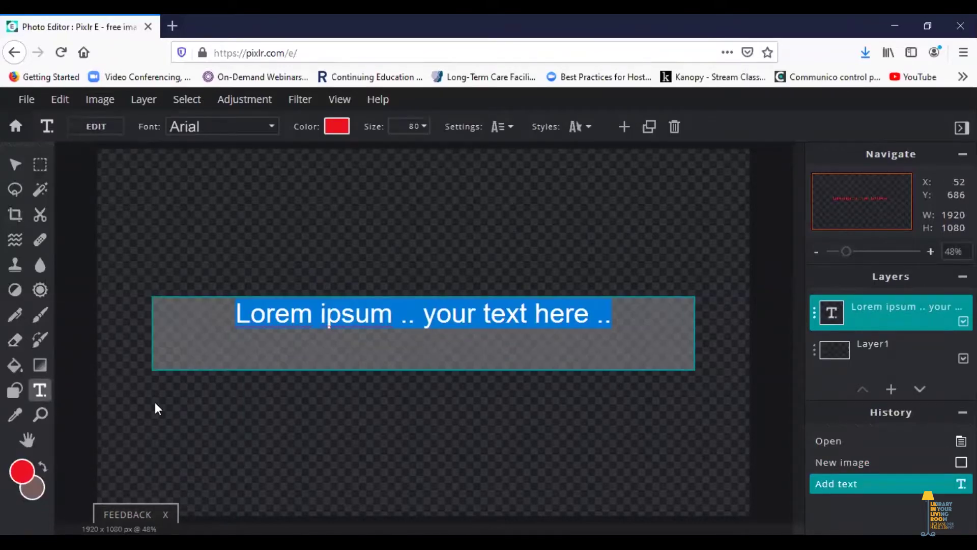
pyautogui.click(253, 135)
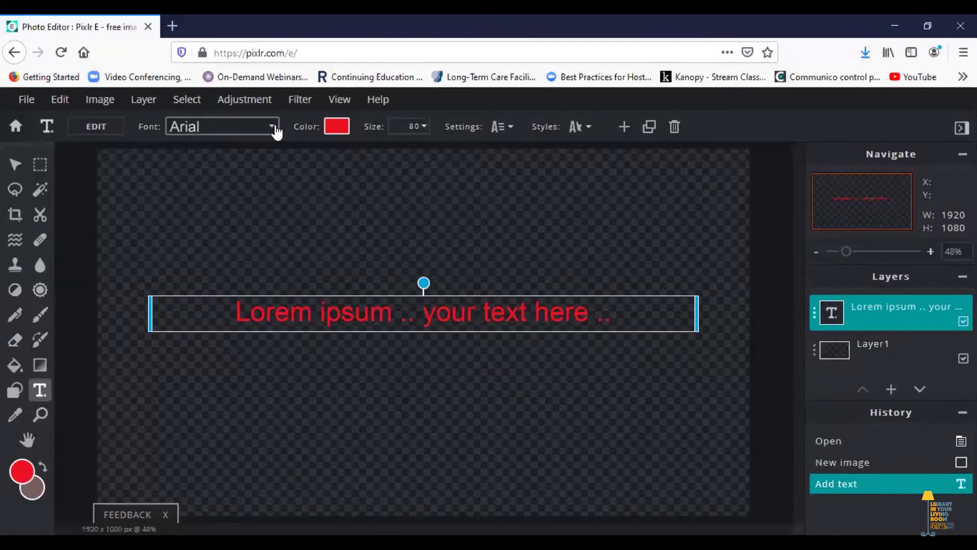
# Step: Change the text's font to Dhangdose
pyautogui.click(275, 130)
pyautogui.scroll(-10, 187, 351)
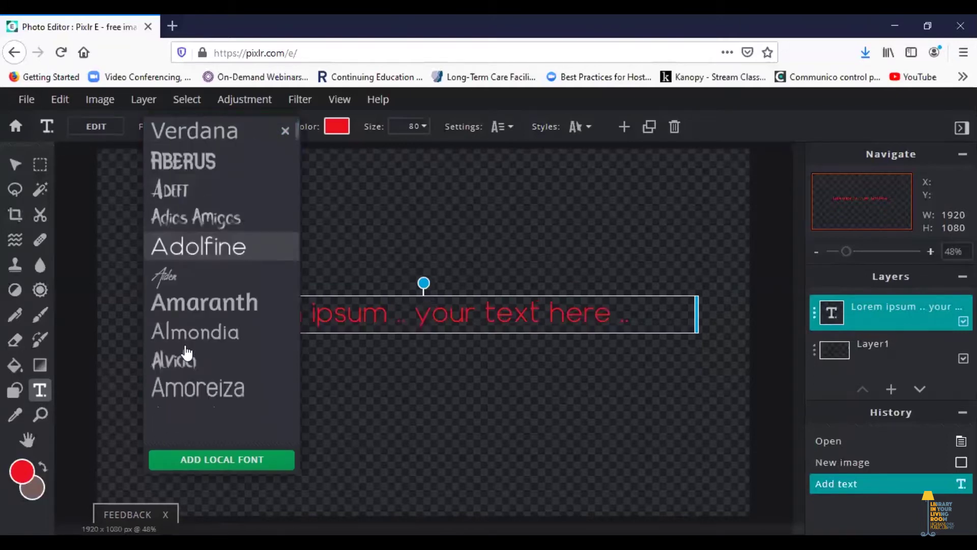
pyautogui.scroll(-10, 187, 351)
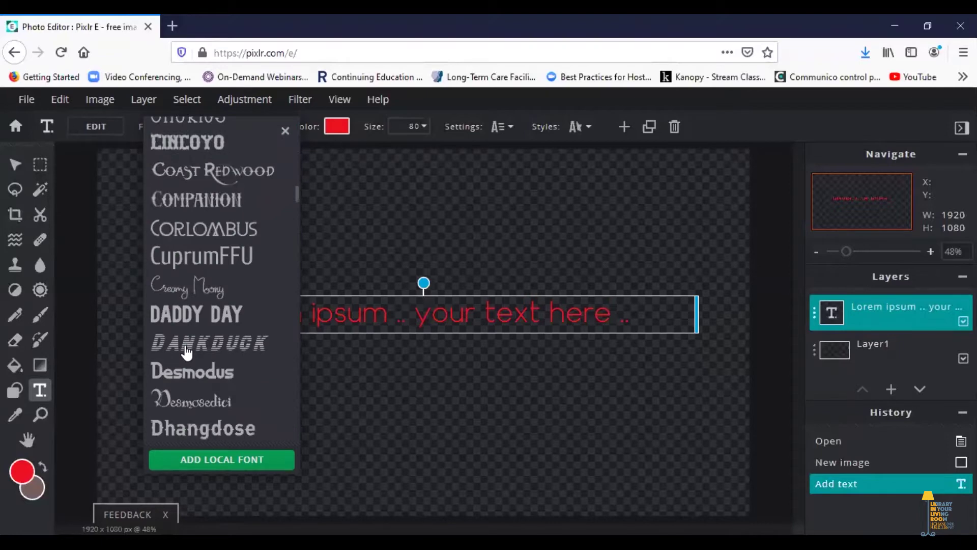
pyautogui.scroll(-5, 187, 351)
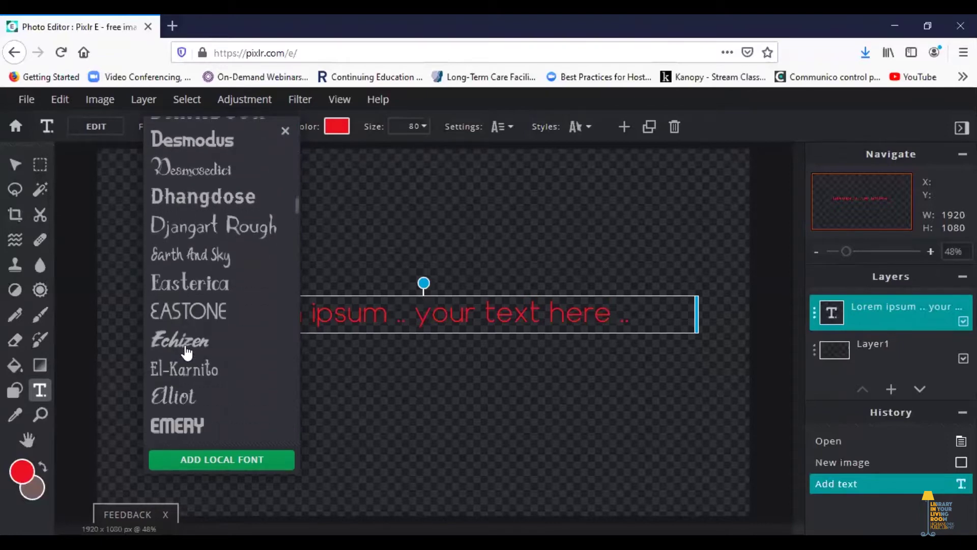
pyautogui.click(206, 203)
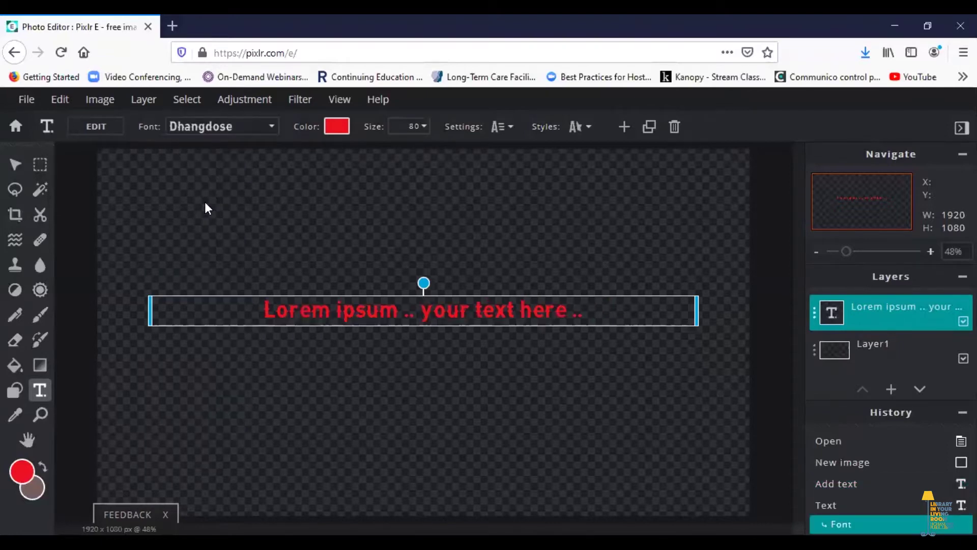
# Step: Replace the placeholder line with the word 'Text'
pyautogui.doubleClick(368, 314)
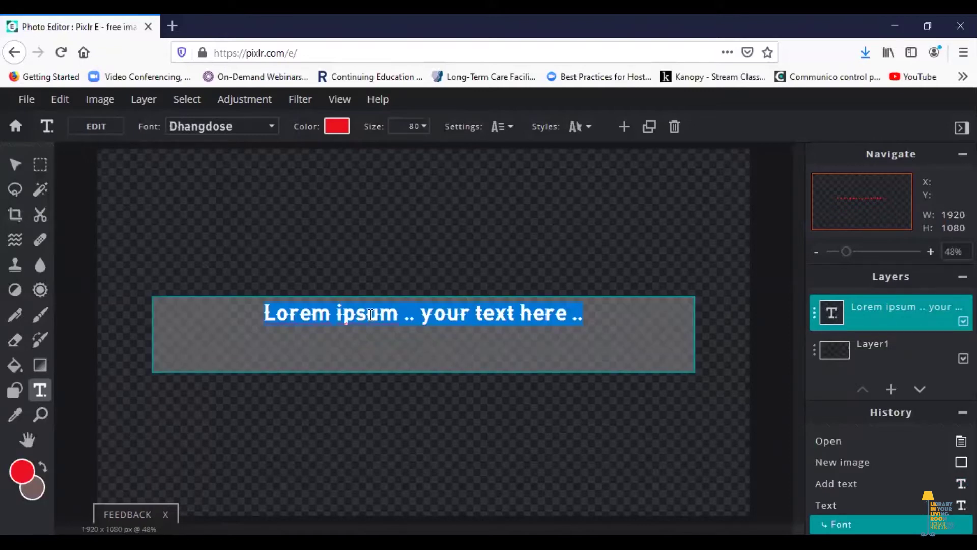
pyautogui.write('Text')
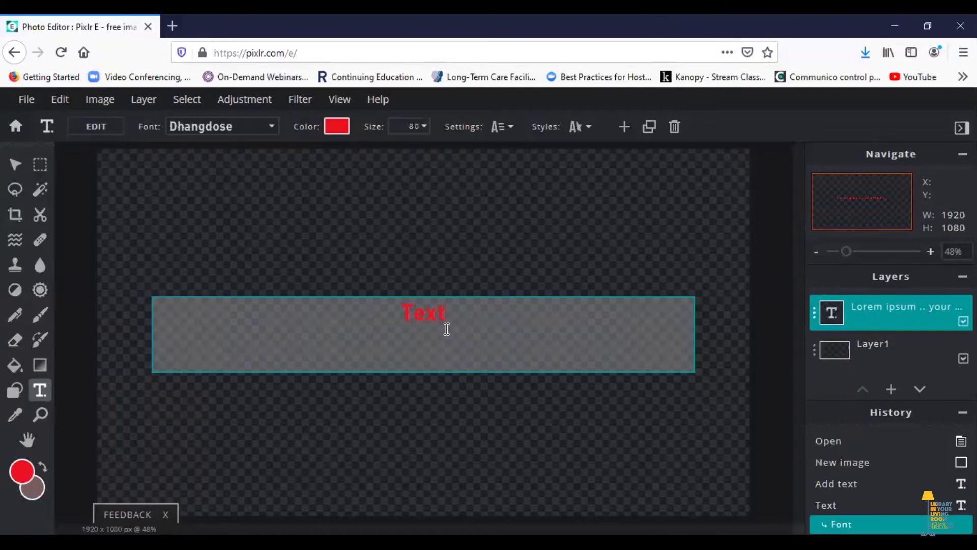
pyautogui.moveTo(452, 313); pyautogui.dragTo(388, 312)
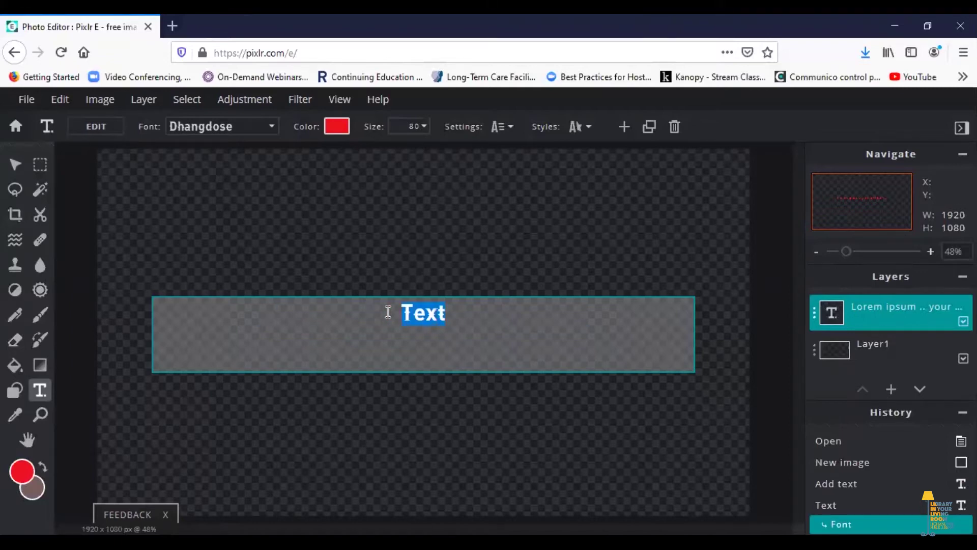
pyautogui.click(426, 128)
# Step: Enlarge the text to size 795 and drag it up to the canvas centre
pyautogui.click(425, 127)
pyautogui.moveTo(319, 153); pyautogui.dragTo(402, 154)
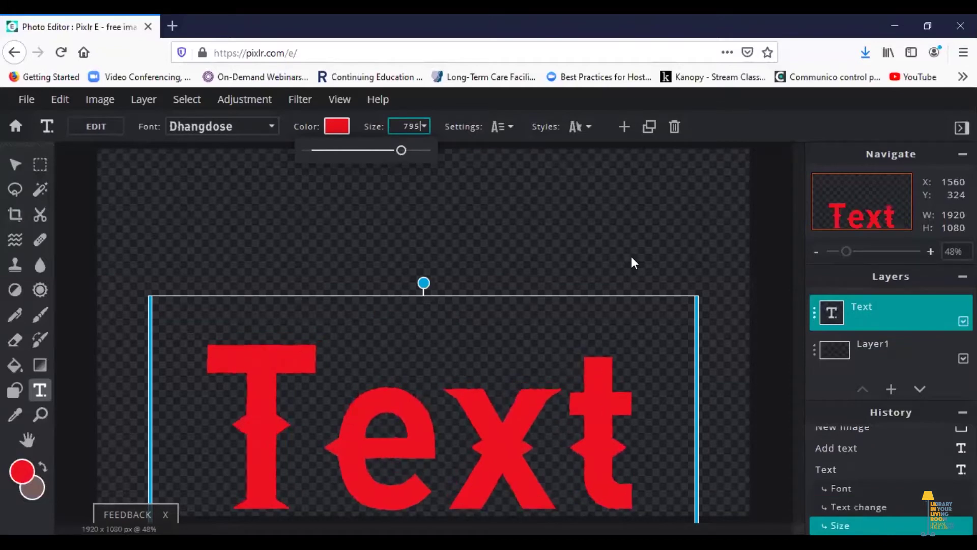
pyautogui.click(733, 347)
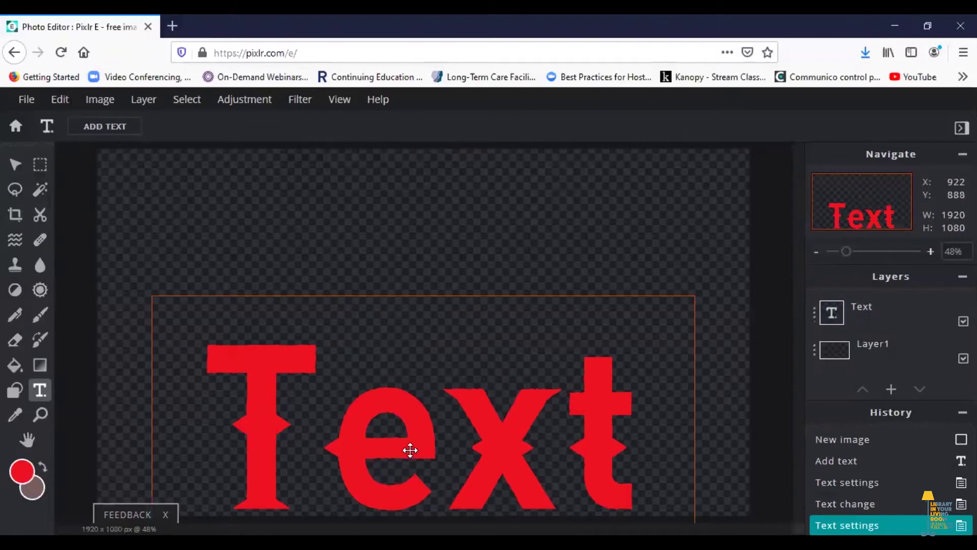
pyautogui.moveTo(411, 450); pyautogui.dragTo(418, 345)
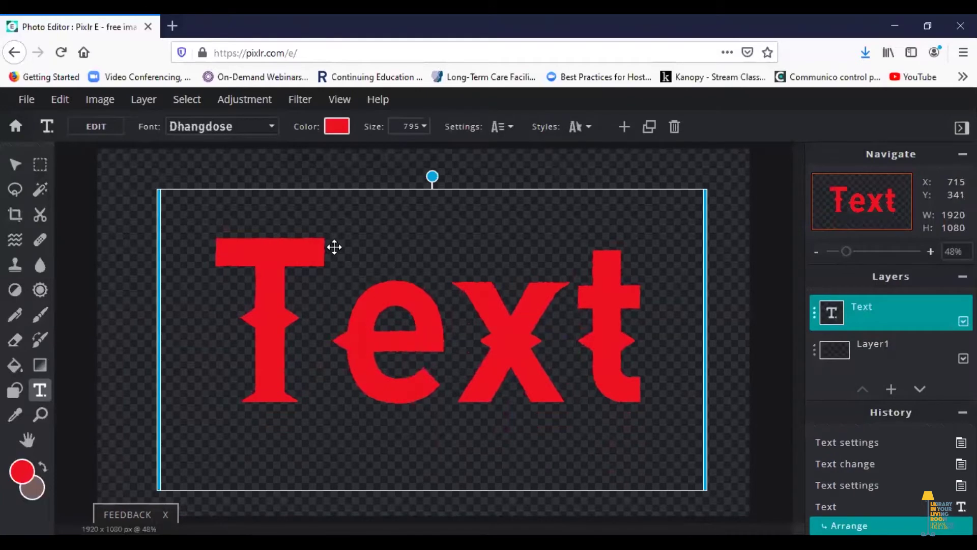
pyautogui.click(336, 130)
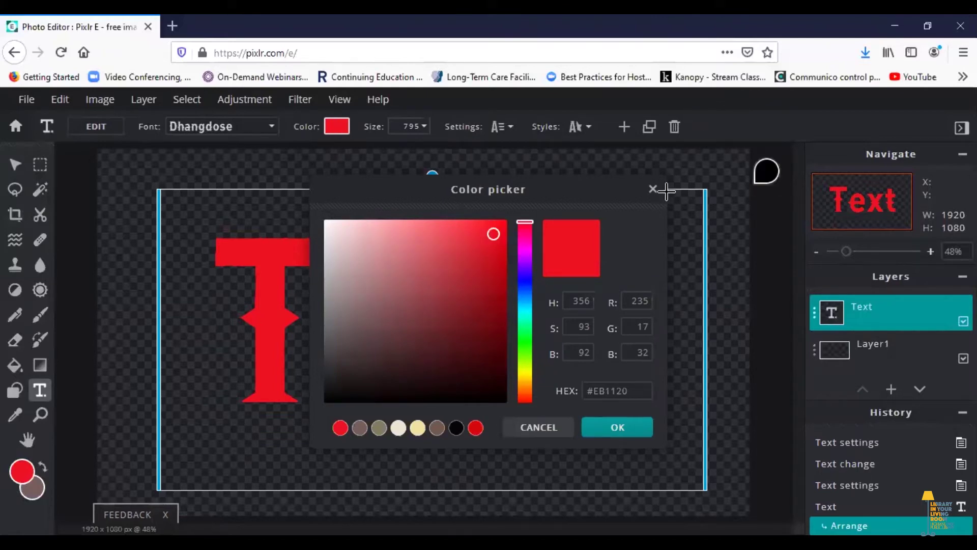
pyautogui.click(531, 430)
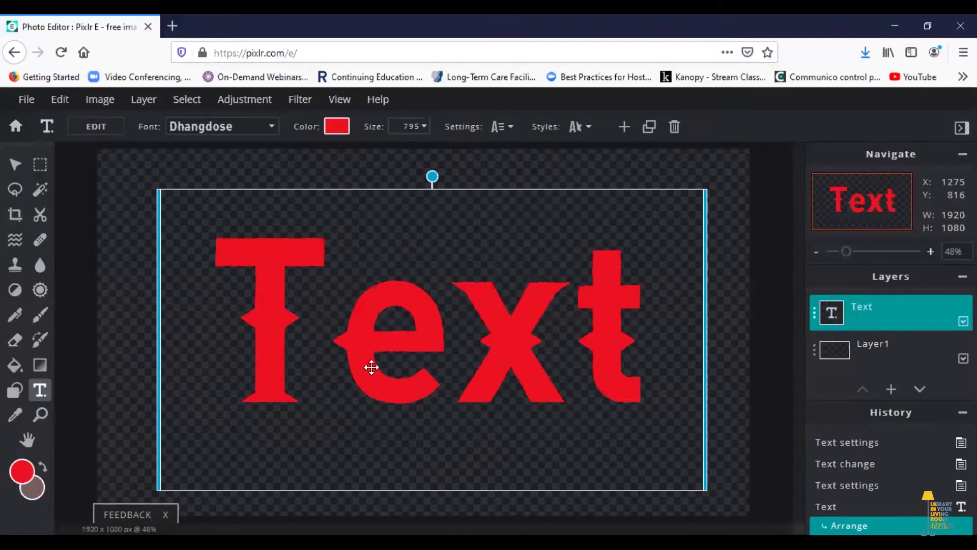
pyautogui.click(741, 286)
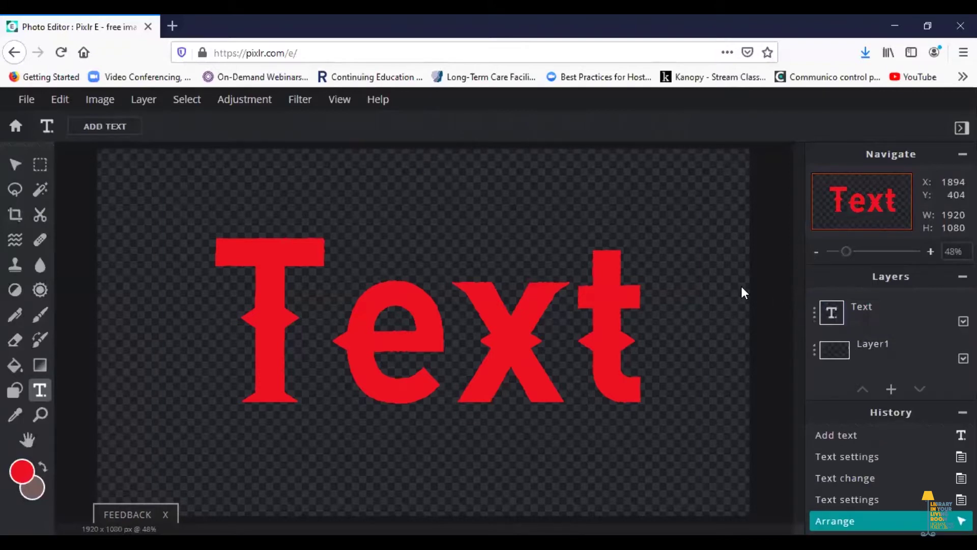
# Step: Duplicate the Text layer, then rasterize the new Text Copy layer from the Layer menu
pyautogui.click(815, 314)
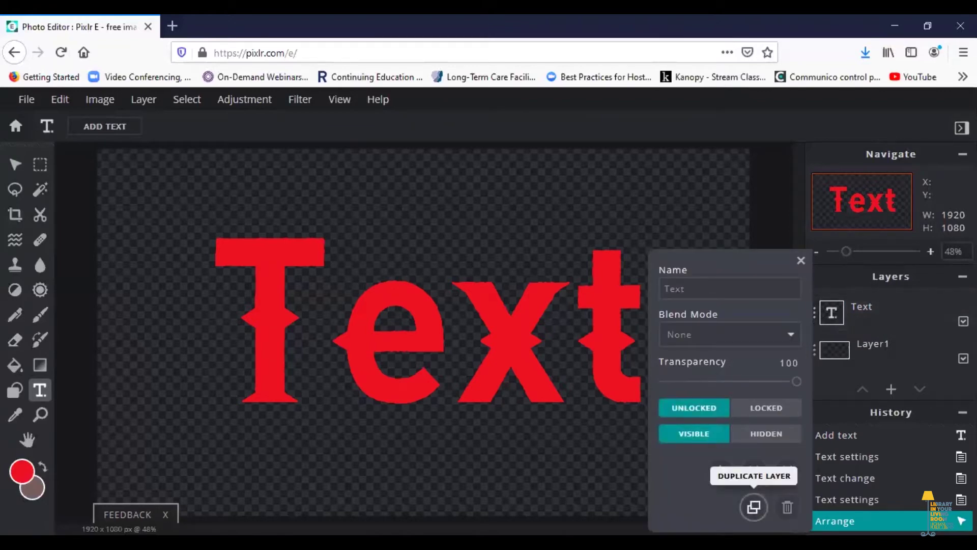
pyautogui.click(753, 508)
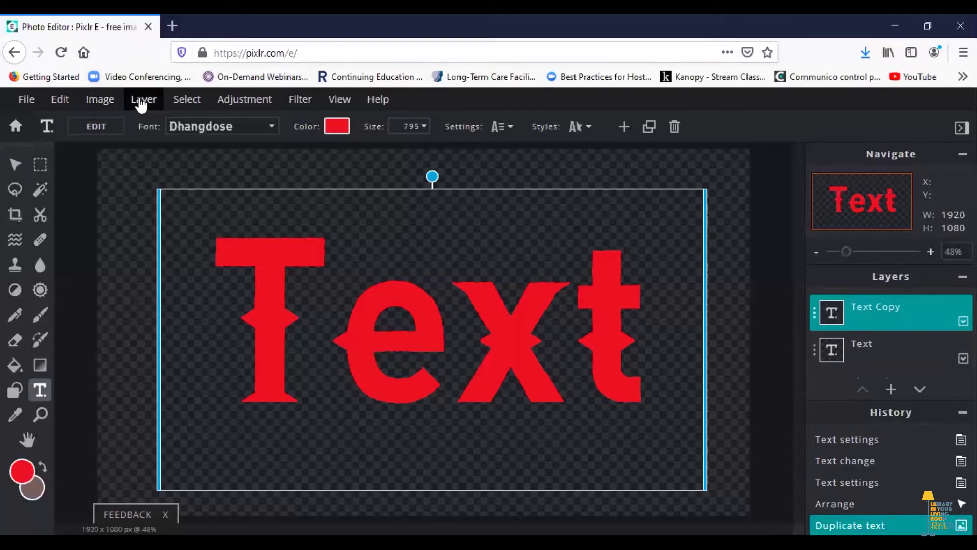
pyautogui.click(141, 104)
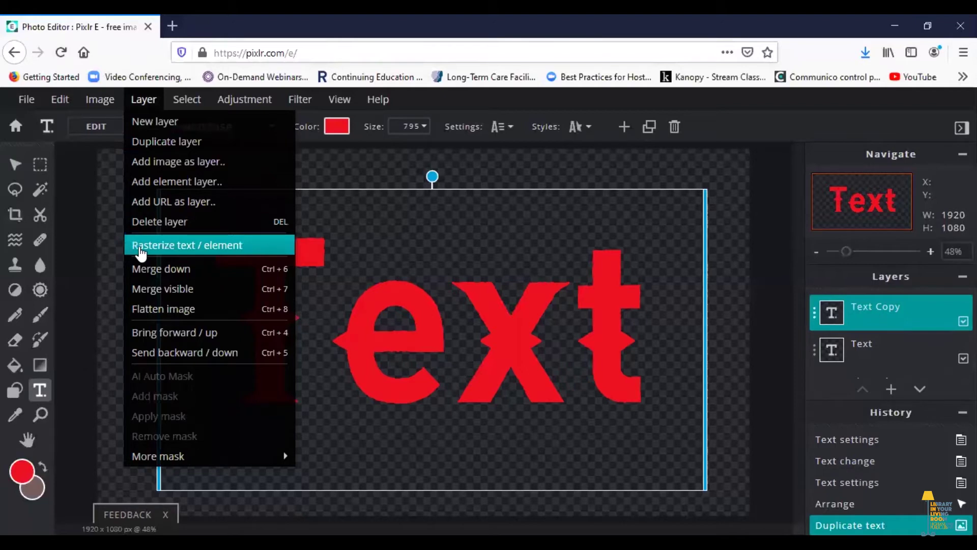
pyautogui.click(141, 247)
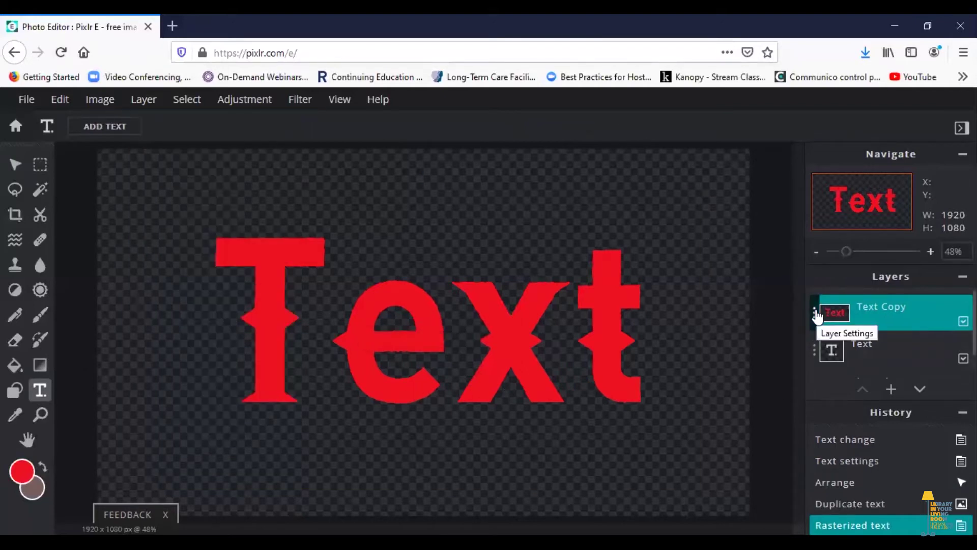
# Step: Offset the original text from its copy, then hide the original Text layer
pyautogui.moveTo(394, 328); pyautogui.dragTo(441, 290)
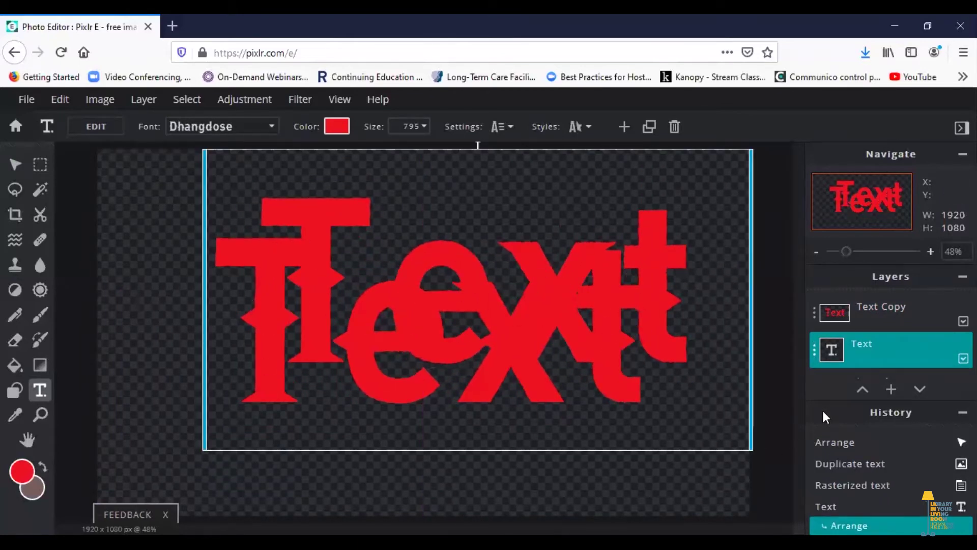
pyautogui.click(814, 352)
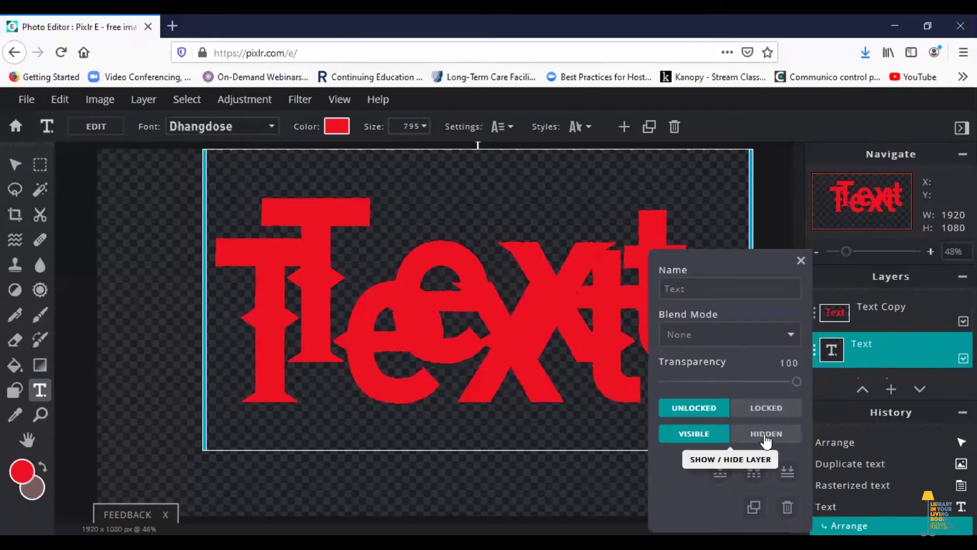
pyautogui.click(766, 436)
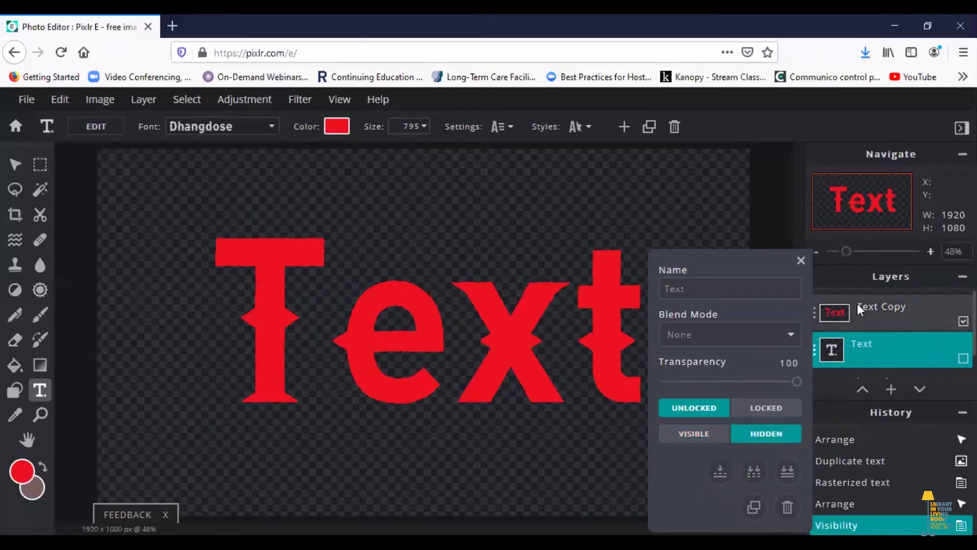
pyautogui.click(800, 260)
# Step: Select Text Copy and nudge it slightly up, then back down, with the Arrange tool
pyautogui.click(868, 314)
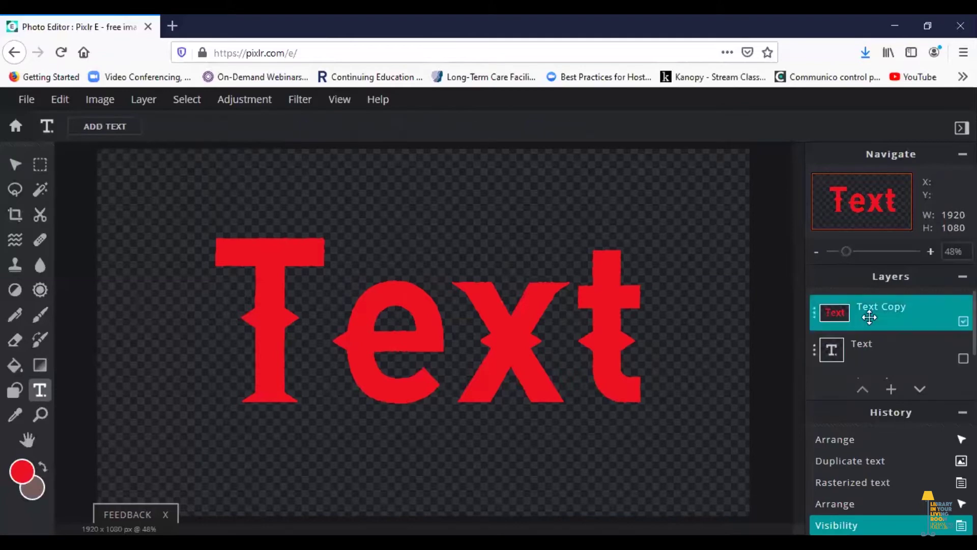
pyautogui.click(430, 325)
pyautogui.click(15, 163)
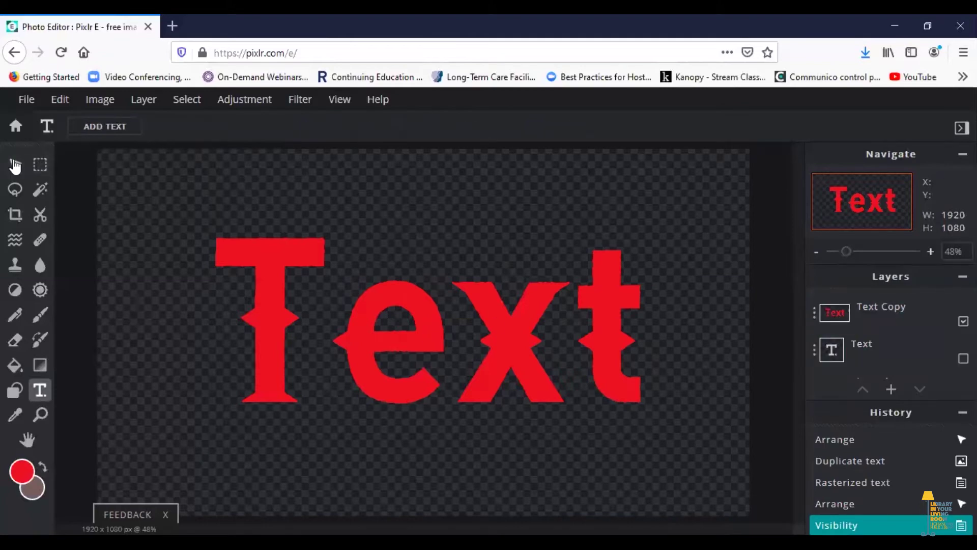
pyautogui.moveTo(356, 300)
pyautogui.mouseDown()
pyautogui.moveTo(408, 275)
pyautogui.moveTo(356, 331)
pyautogui.moveTo(408, 307)
pyautogui.moveTo(355, 287)
pyautogui.mouseUp()
pyautogui.click(768, 452)
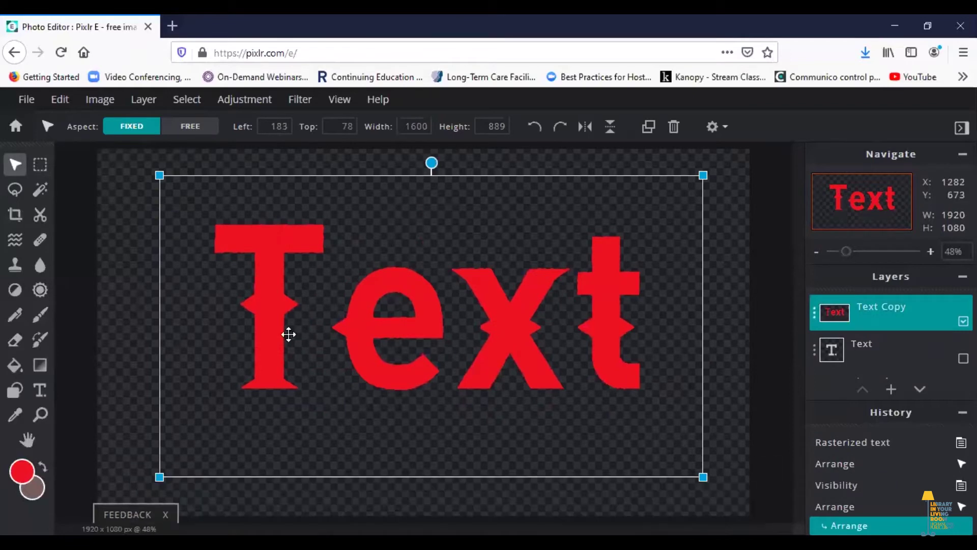
pyautogui.moveTo(419, 294); pyautogui.dragTo(419, 304)
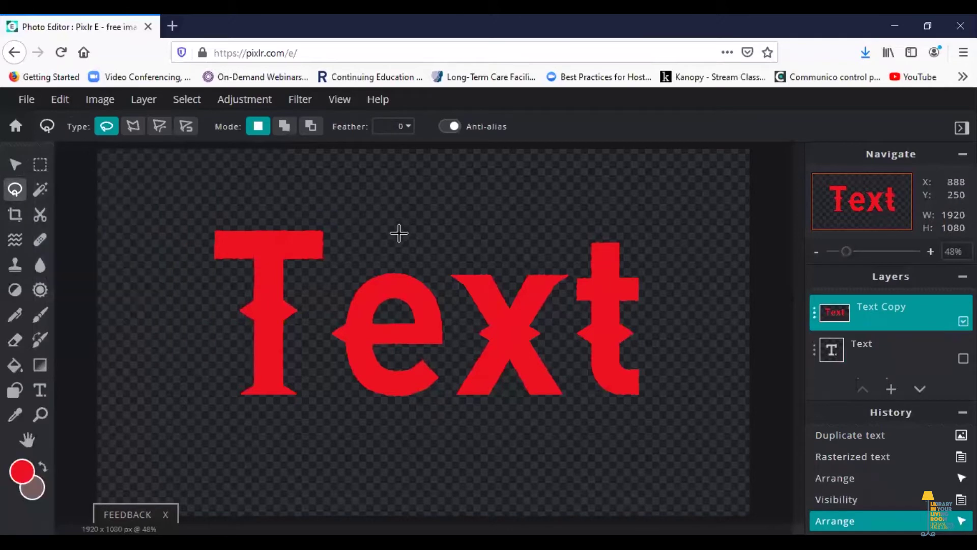
# Step: Lasso the word, then Magic Wand-subtract the transparent surroundings and the hole in the e
pyautogui.moveTo(397, 231)
pyautogui.mouseDown()
pyautogui.moveTo(370, 212)
pyautogui.moveTo(247, 192)
pyautogui.moveTo(177, 213)
pyautogui.moveTo(156, 304)
pyautogui.moveTo(187, 418)
pyautogui.moveTo(277, 439)
pyautogui.moveTo(624, 441)
pyautogui.moveTo(690, 392)
pyautogui.moveTo(686, 327)
pyautogui.moveTo(648, 215)
pyautogui.moveTo(584, 217)
pyautogui.moveTo(534, 237)
pyautogui.moveTo(390, 232)
pyautogui.mouseUp()
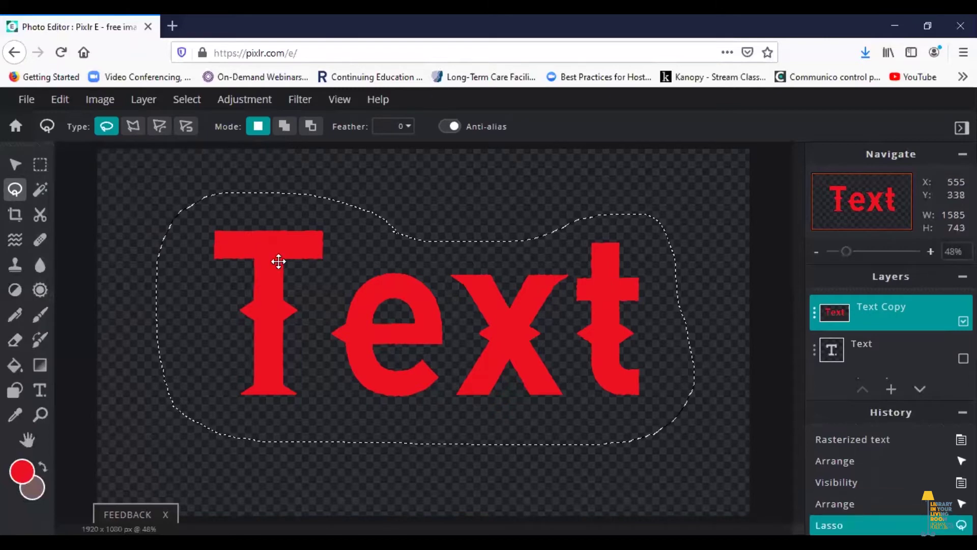
pyautogui.click(39, 195)
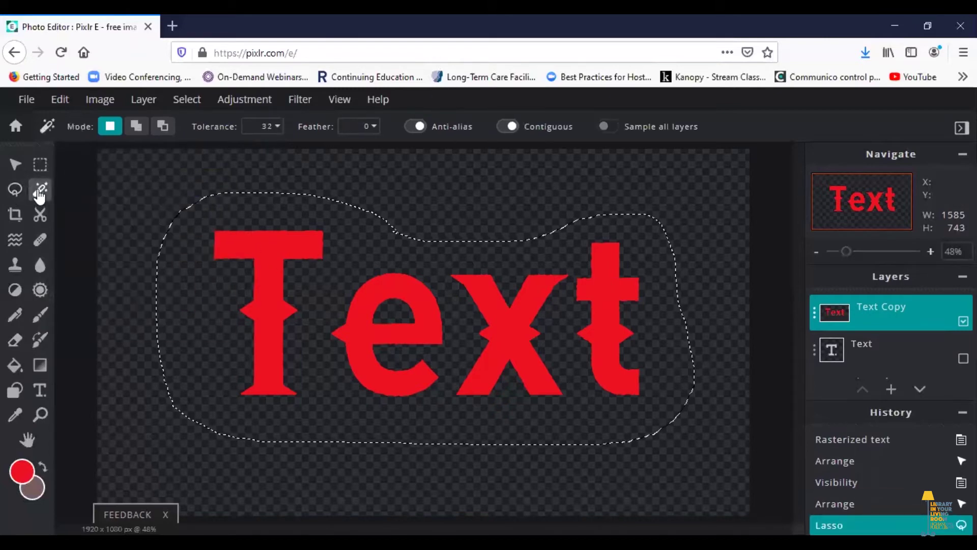
pyautogui.click(162, 126)
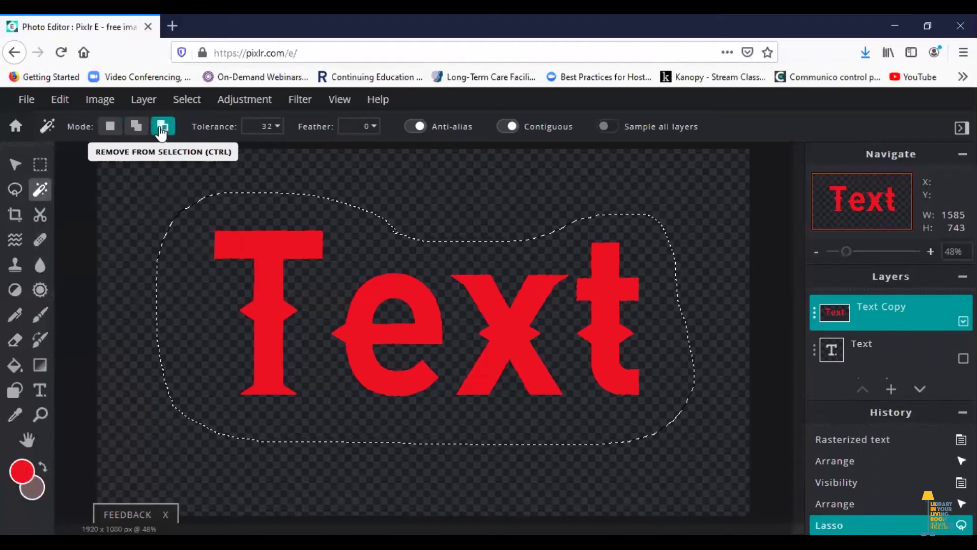
pyautogui.click(195, 278)
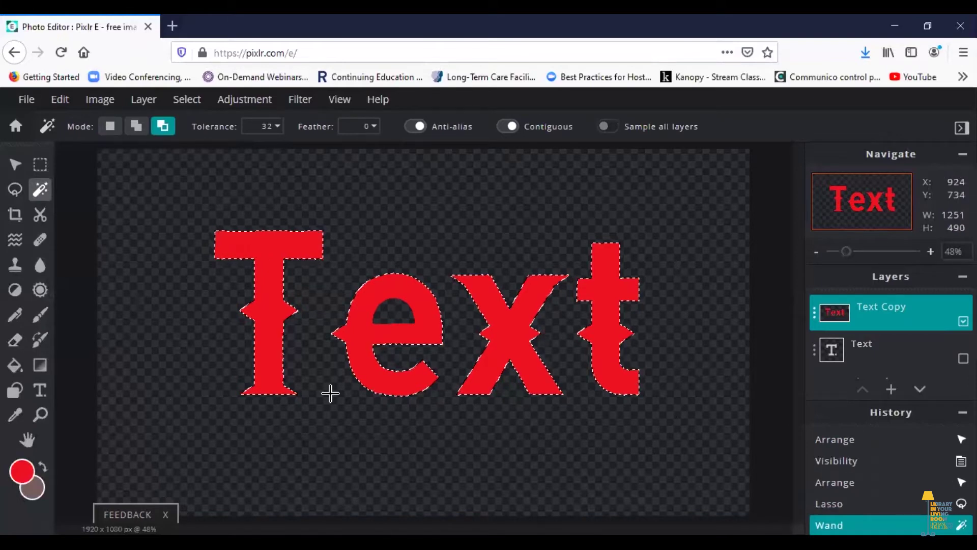
pyautogui.click(394, 311)
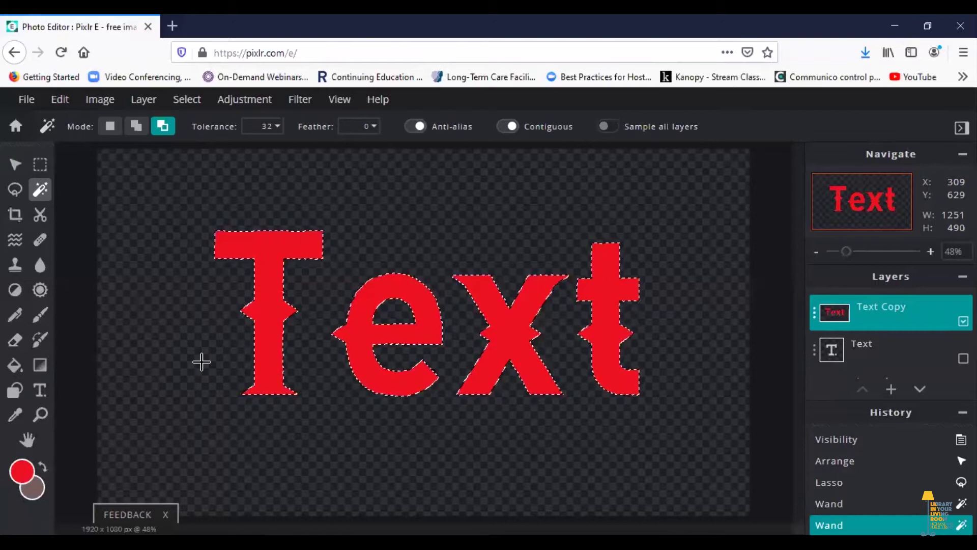
# Step: Add a new empty layer and hide the red Text Copy layer
pyautogui.click(891, 390)
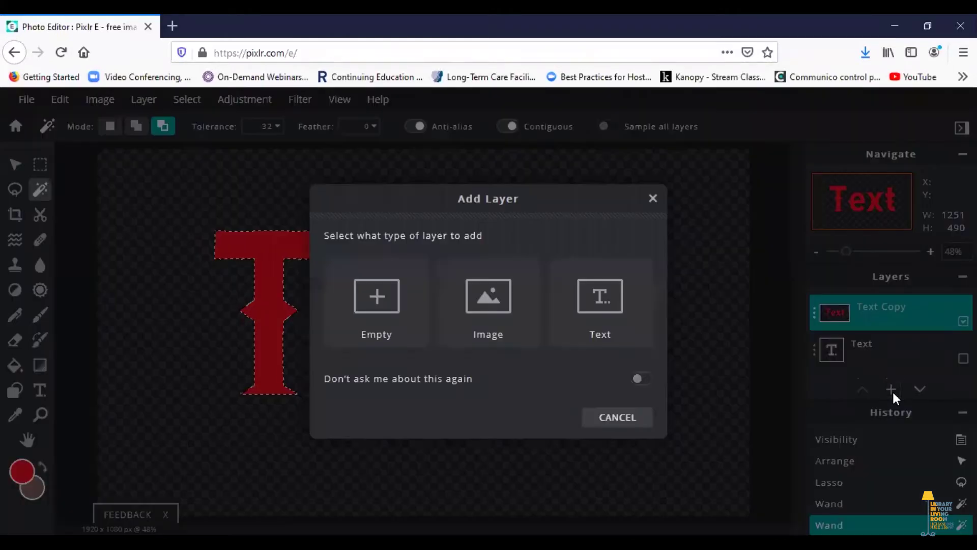
pyautogui.click(376, 300)
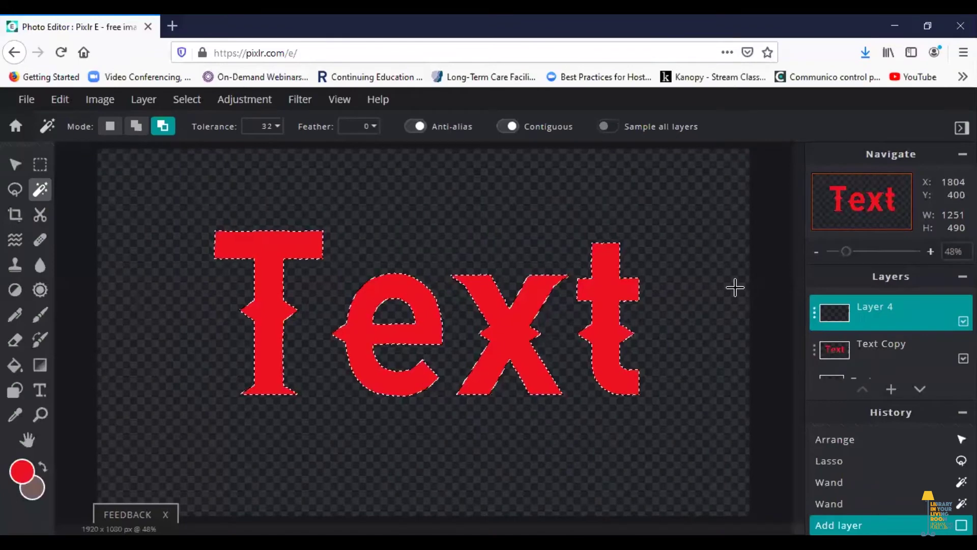
pyautogui.click(817, 352)
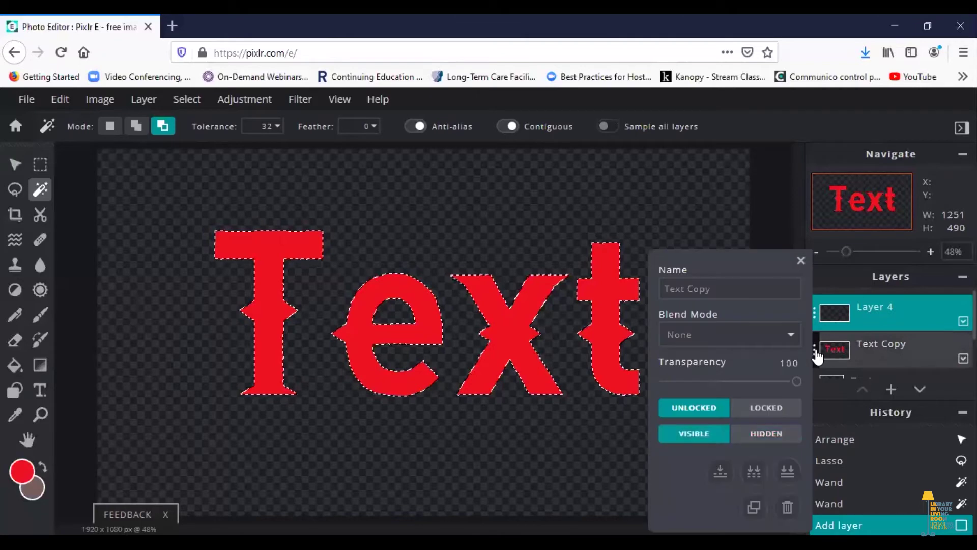
pyautogui.click(765, 438)
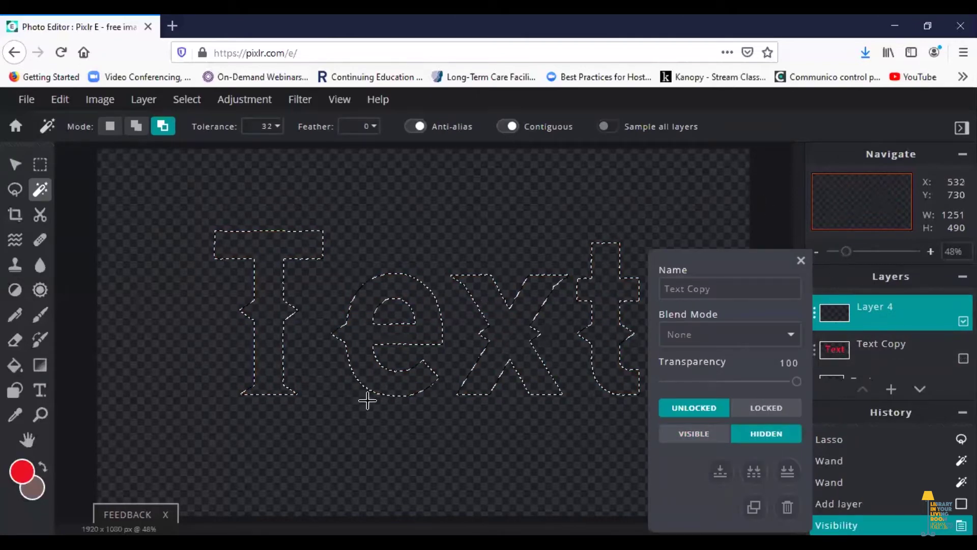
pyautogui.click(801, 260)
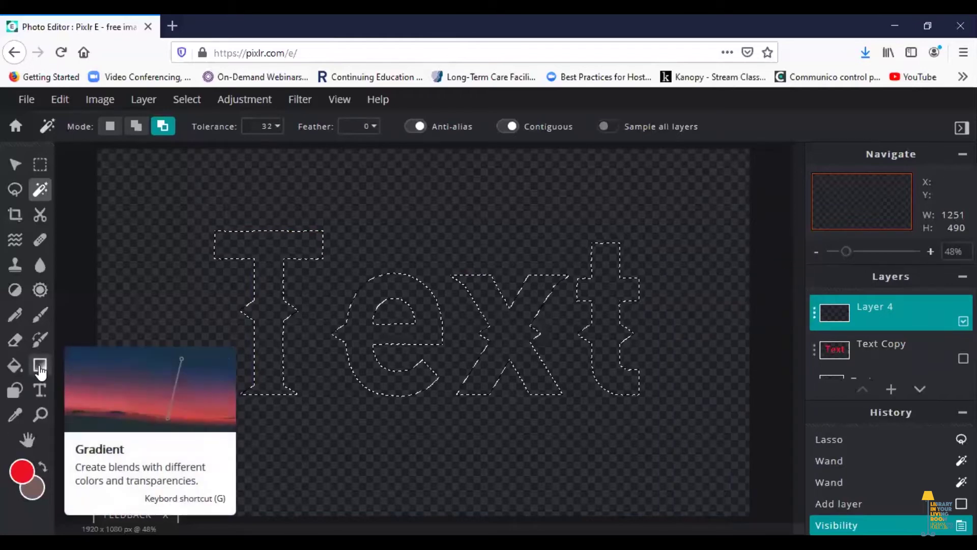
# Step: Fill the letters with a top-to-bottom rainbow gradient, undoing a first diagonal attempt
pyautogui.click(40, 370)
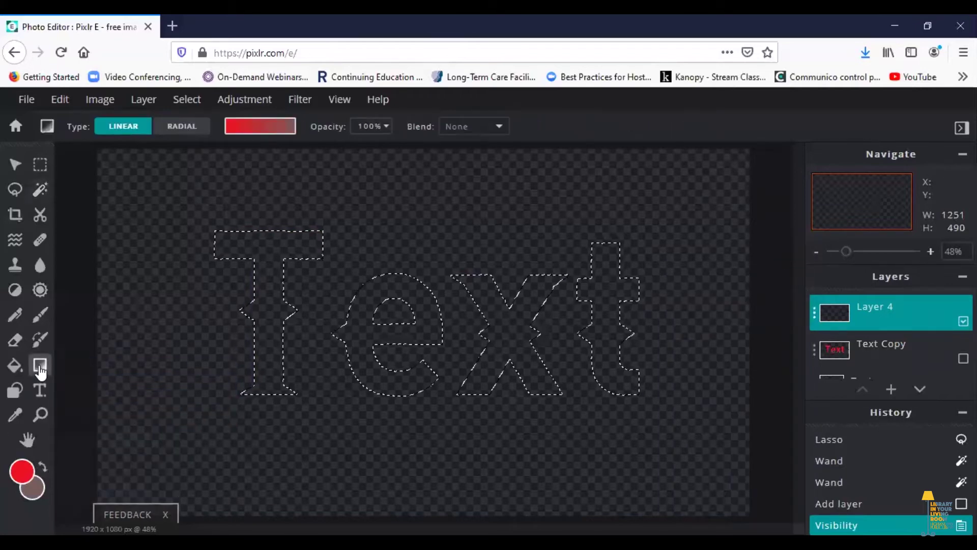
pyautogui.click(257, 128)
pyautogui.click(248, 316)
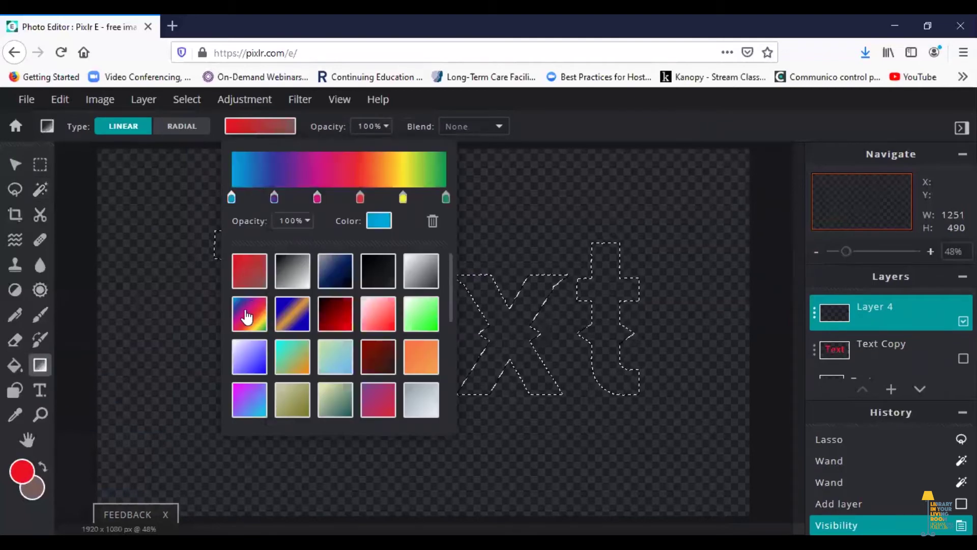
pyautogui.click(241, 124)
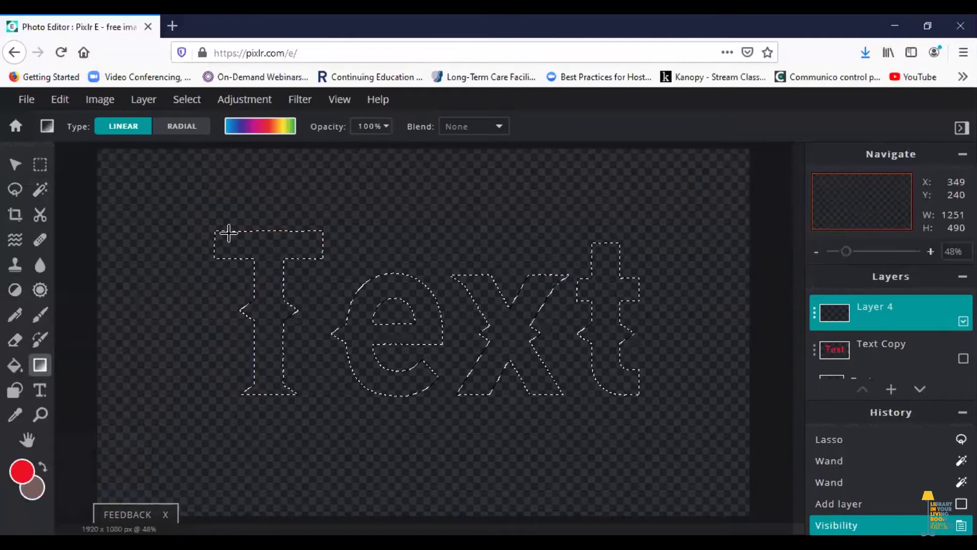
pyautogui.moveTo(216, 230); pyautogui.dragTo(626, 335)
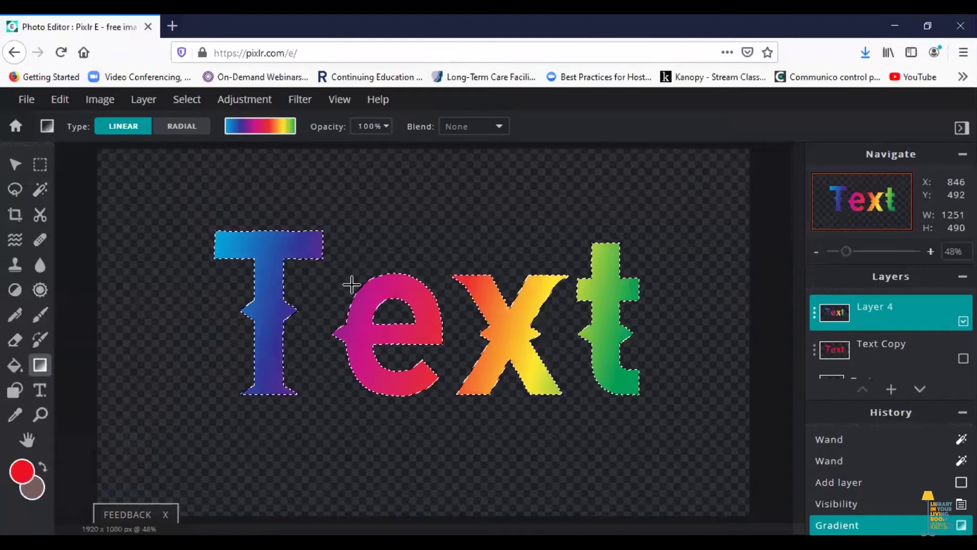
pyautogui.click(60, 99)
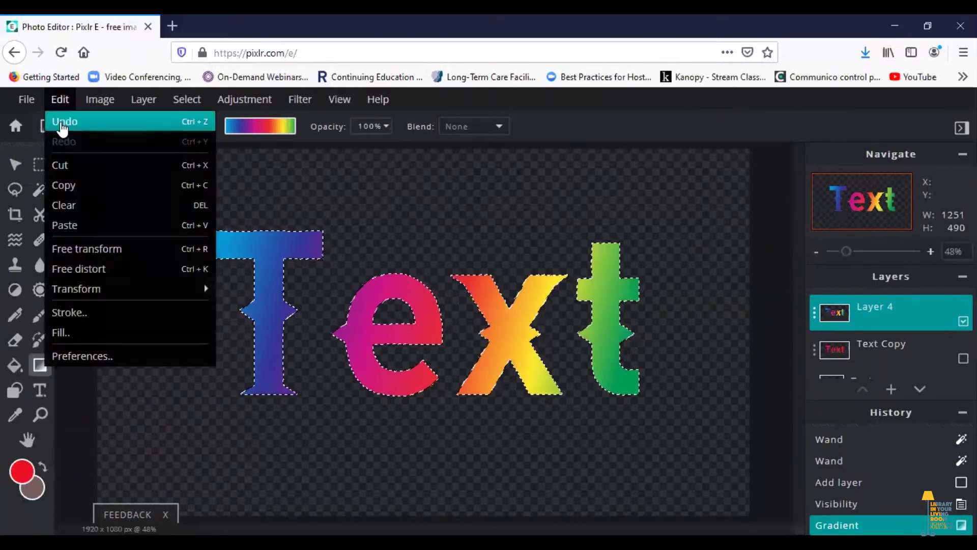
pyautogui.click(61, 120)
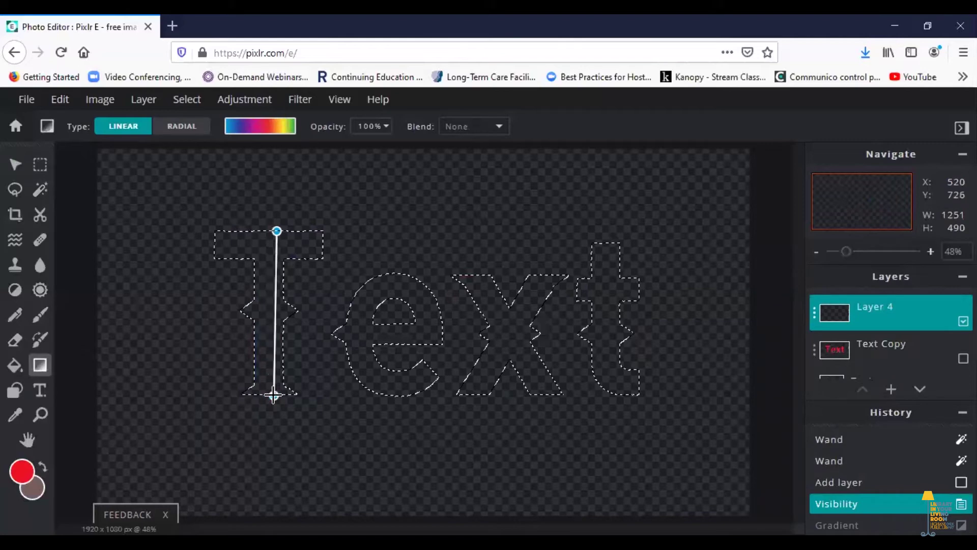
pyautogui.moveTo(273, 395); pyautogui.dragTo(273, 395)
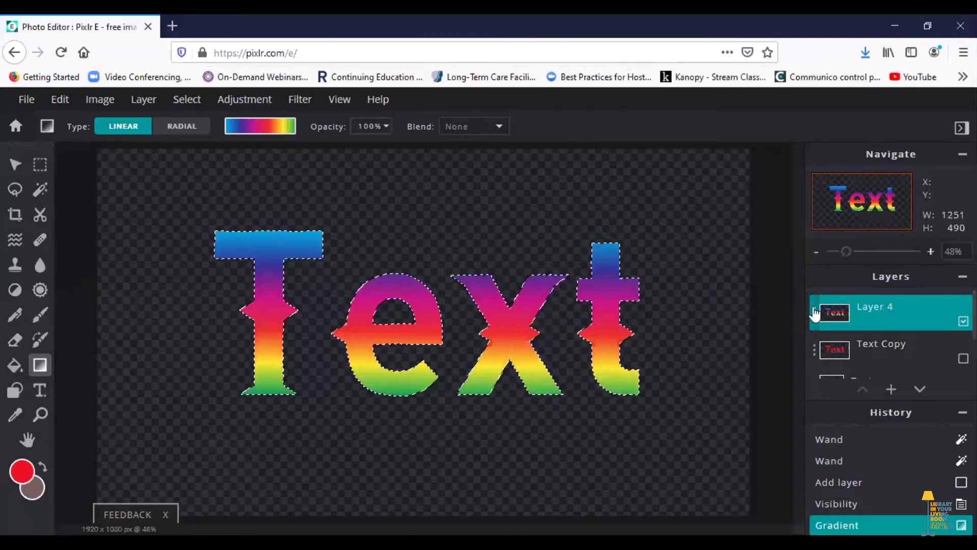
pyautogui.click(890, 390)
# Step: On a new Layer 5, with rainbow Layer 4 hidden, bucket-fill the letter selection brown
pyautogui.click(362, 301)
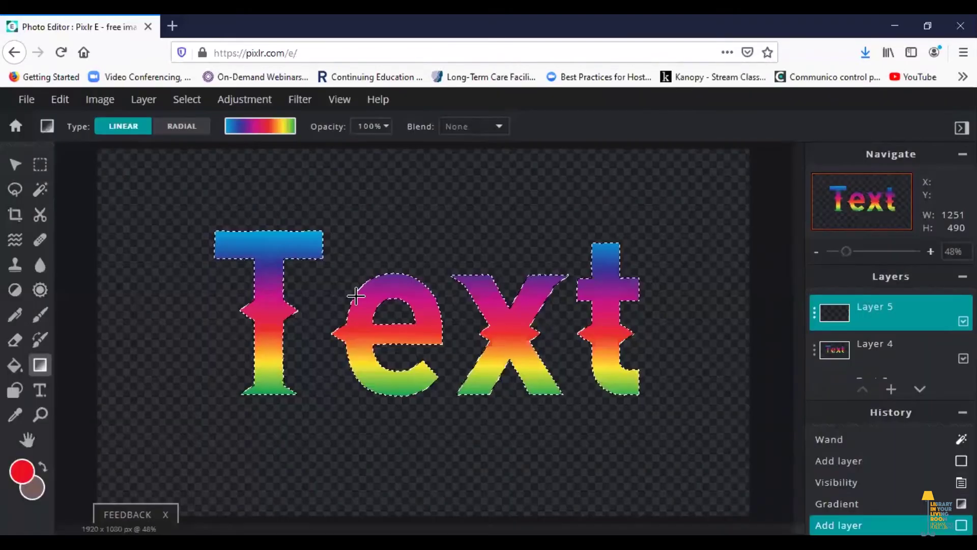
pyautogui.click(814, 350)
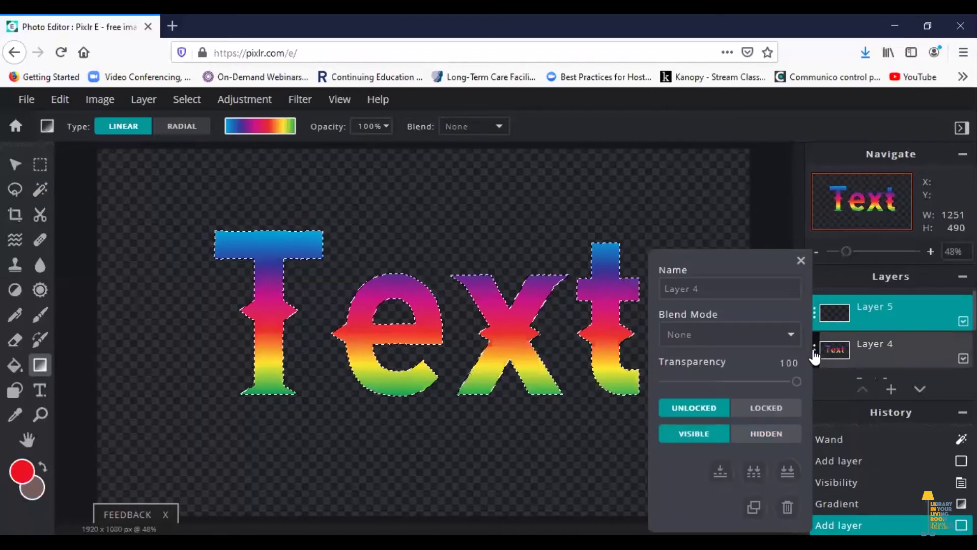
pyautogui.click(766, 436)
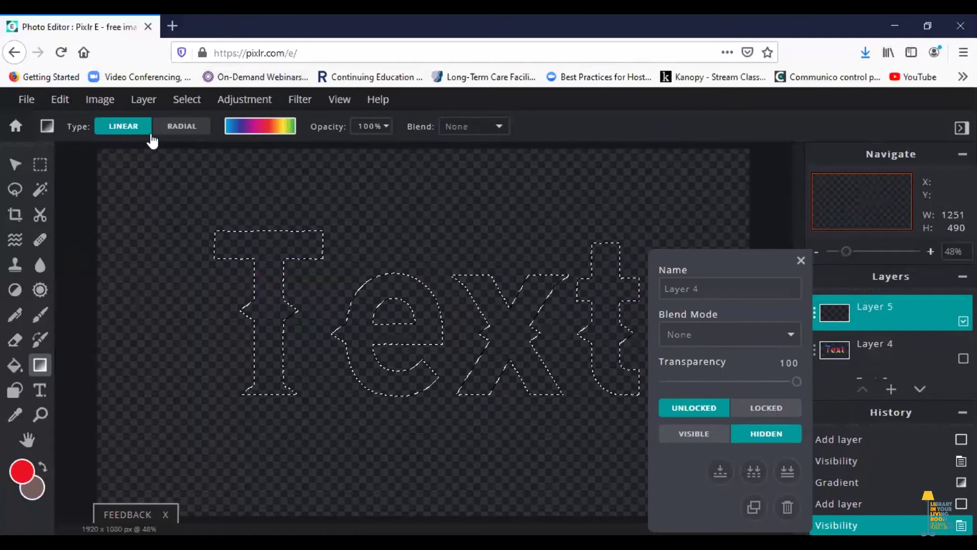
pyautogui.click(15, 364)
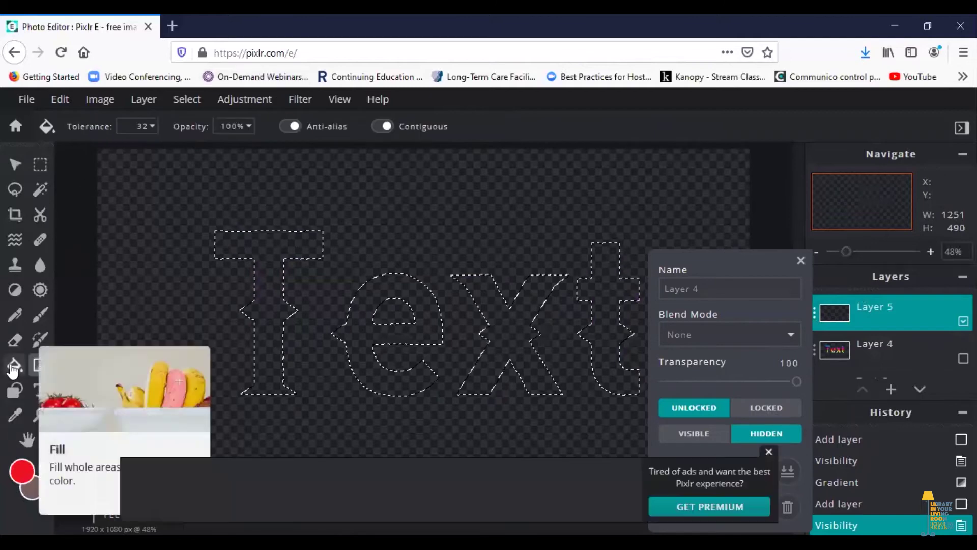
pyautogui.click(799, 262)
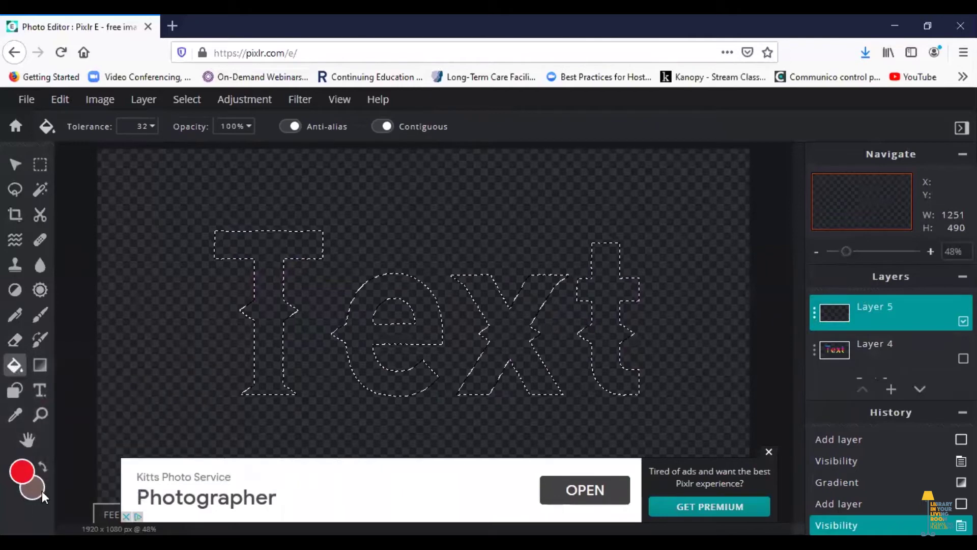
pyautogui.click(44, 468)
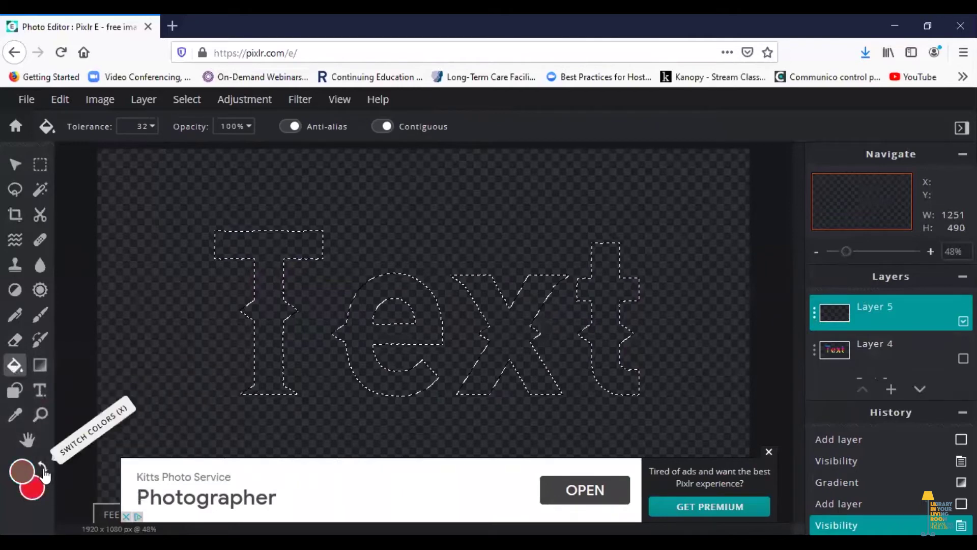
pyautogui.click(264, 242)
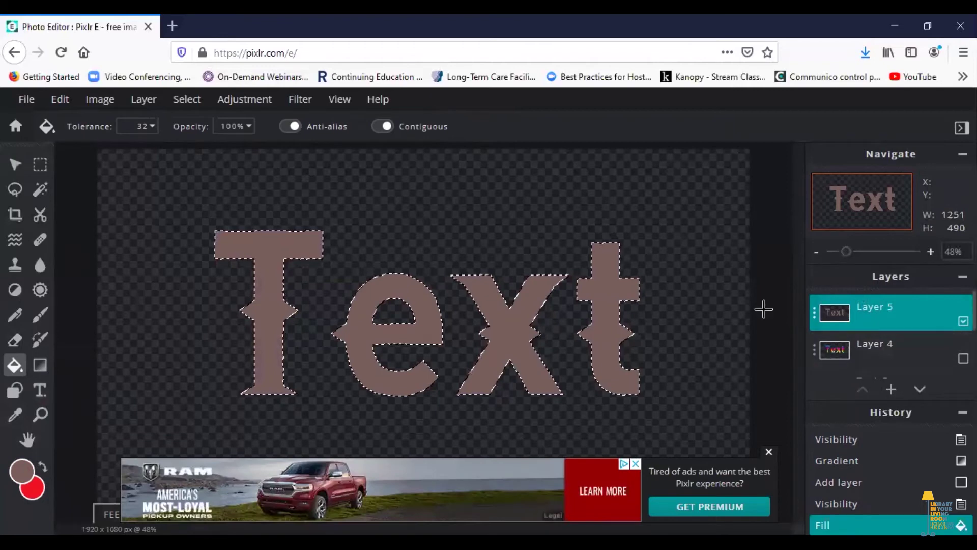
# Step: Make Layer 4 visible again and move it above Layer 5
pyautogui.click(814, 349)
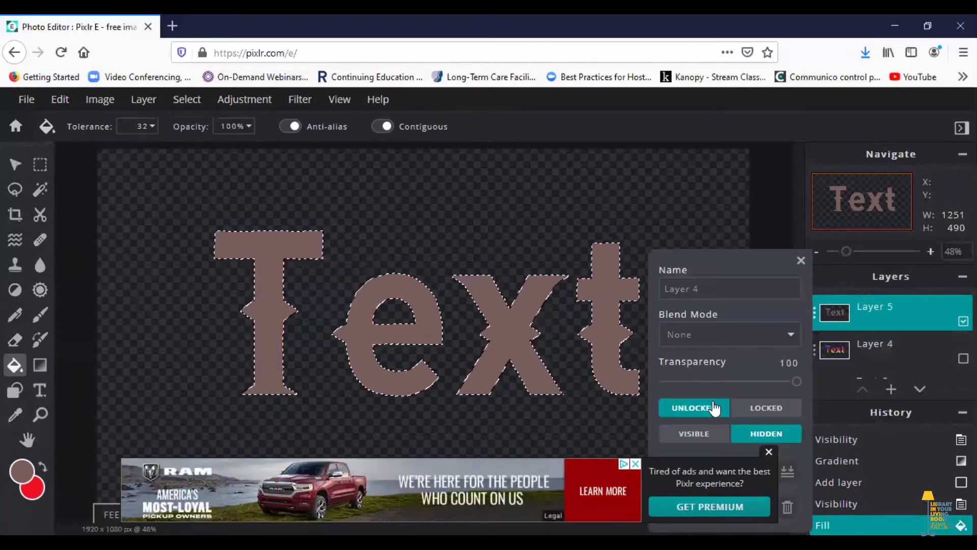
pyautogui.click(708, 435)
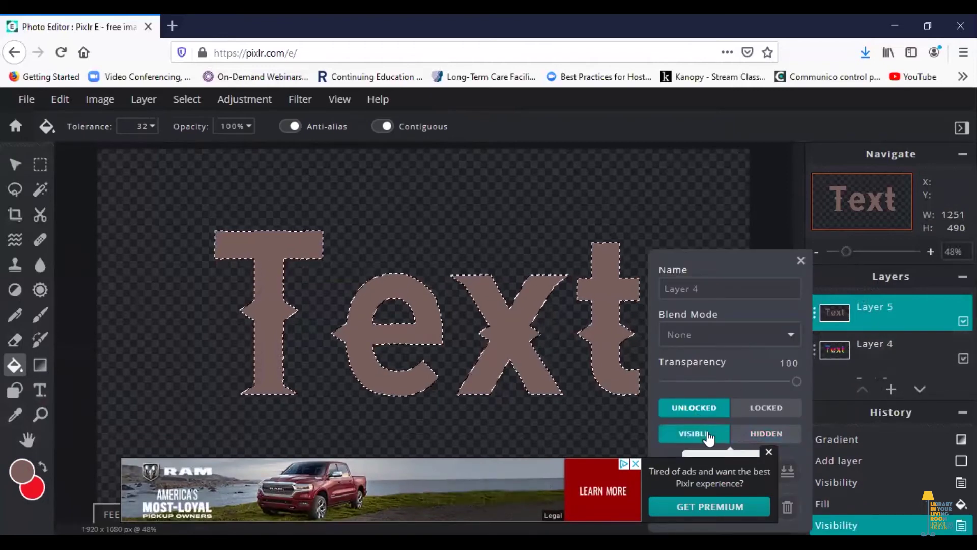
pyautogui.click(814, 346)
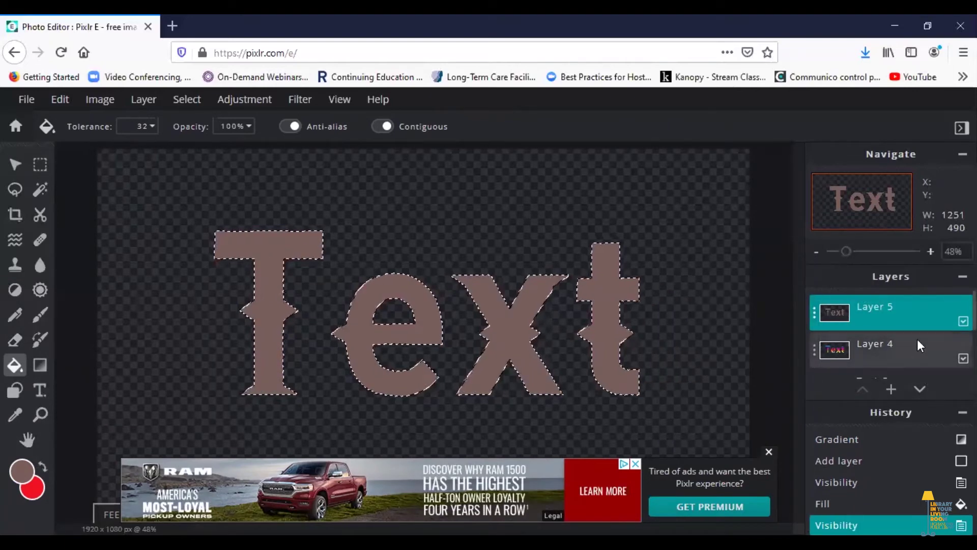
pyautogui.moveTo(923, 341); pyautogui.dragTo(920, 302)
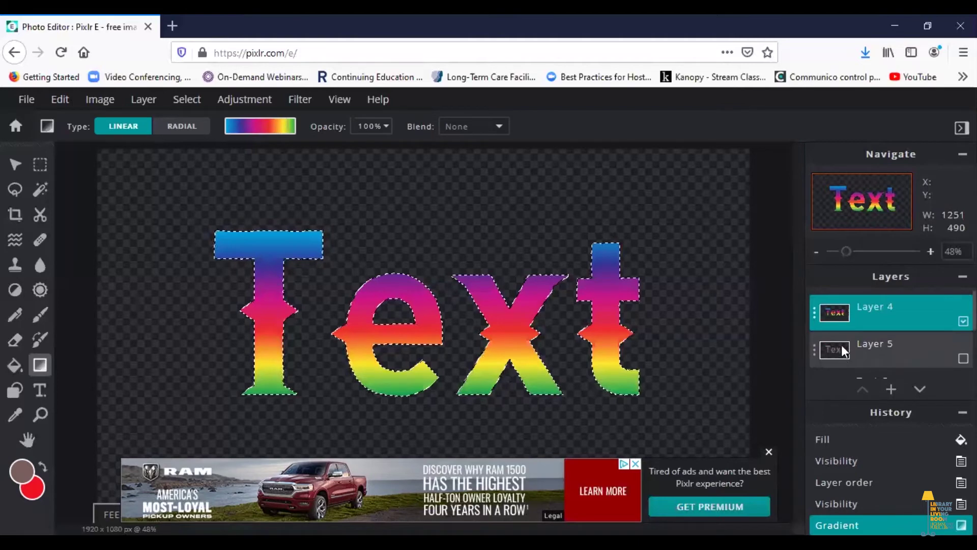
# Step: Deselect the letters and shift the rainbow text slightly right
pyautogui.click(15, 164)
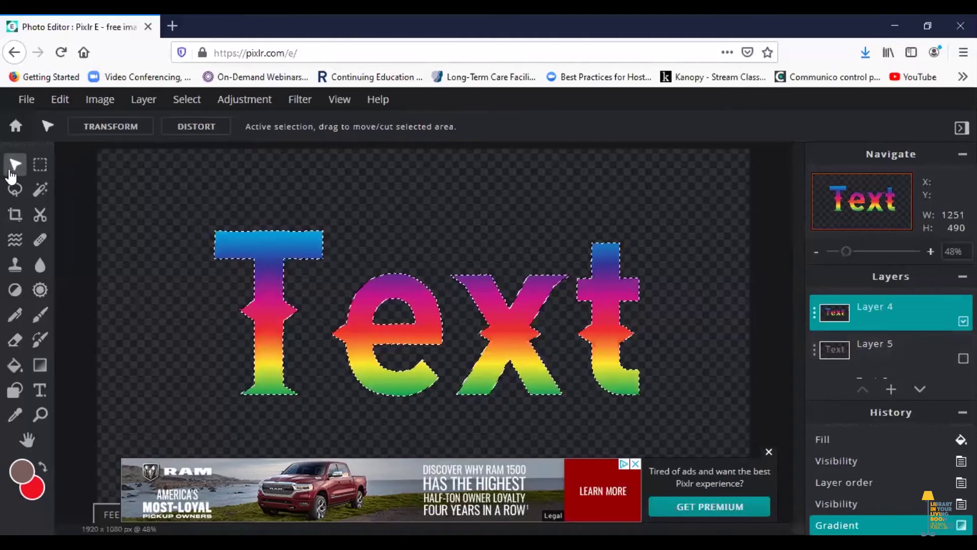
pyautogui.click(186, 102)
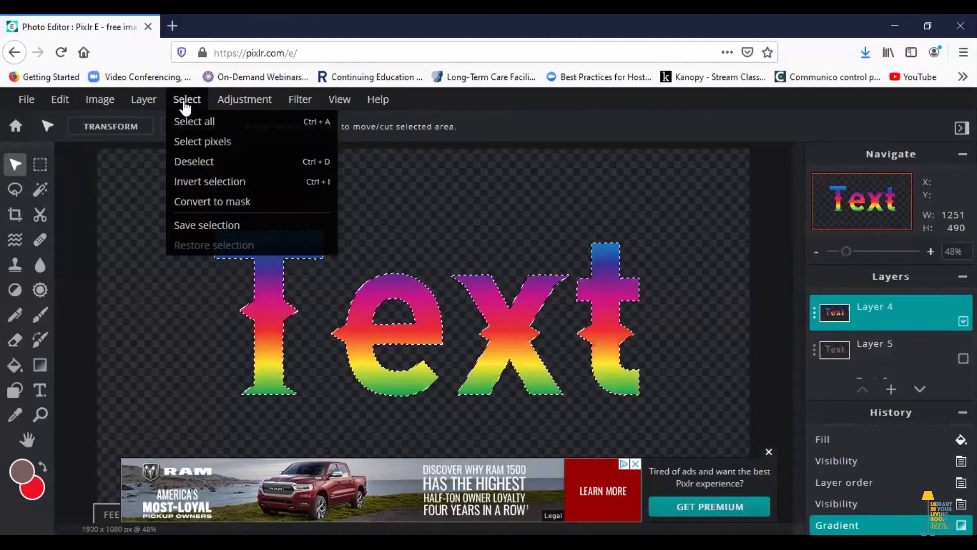
pyautogui.click(189, 162)
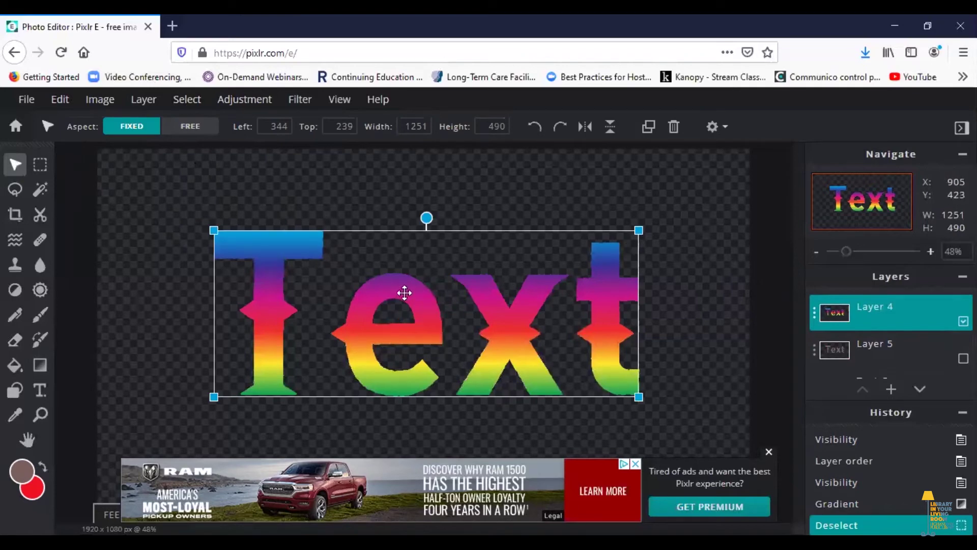
pyautogui.moveTo(406, 293); pyautogui.dragTo(425, 290)
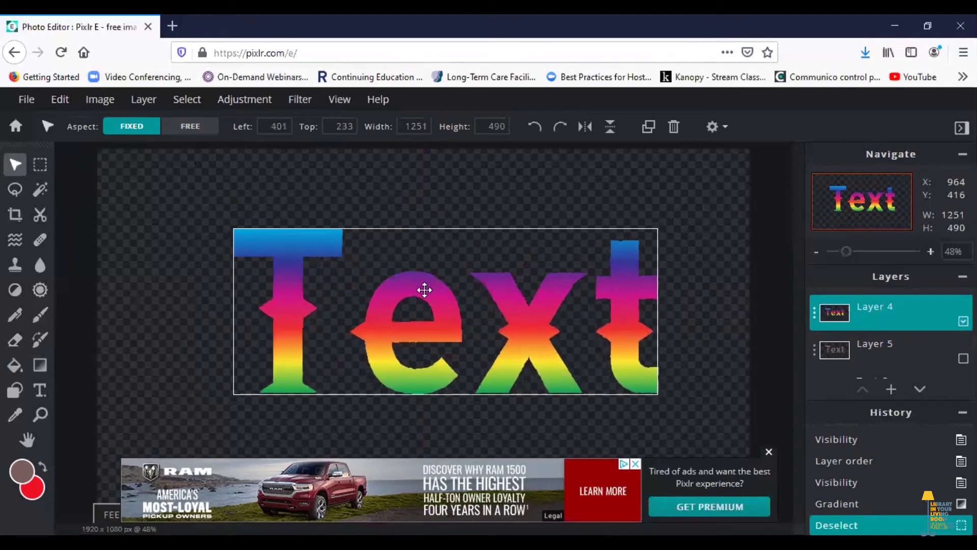
# Step: Show brown Layer 5 and move the rainbow text up-left so the brown shows as a shadow
pyautogui.click(816, 350)
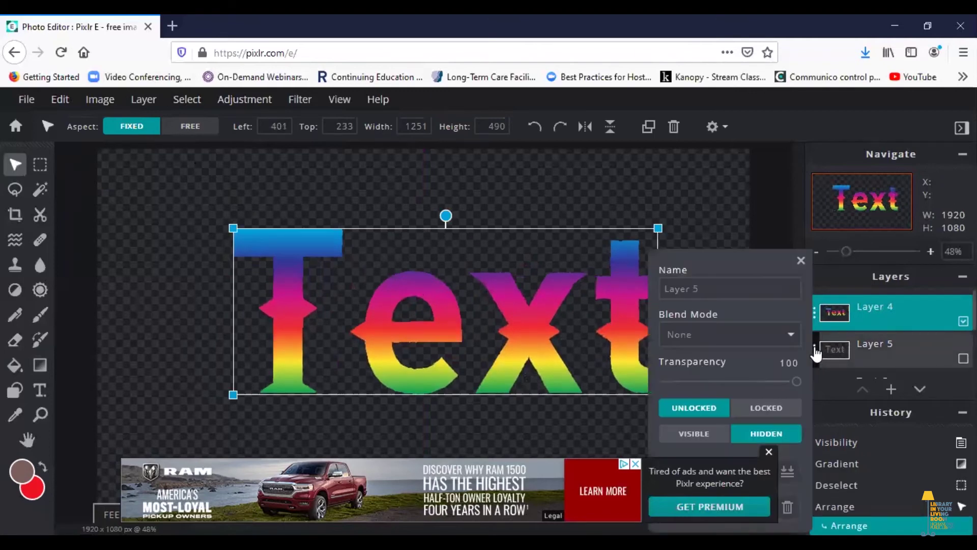
pyautogui.click(693, 435)
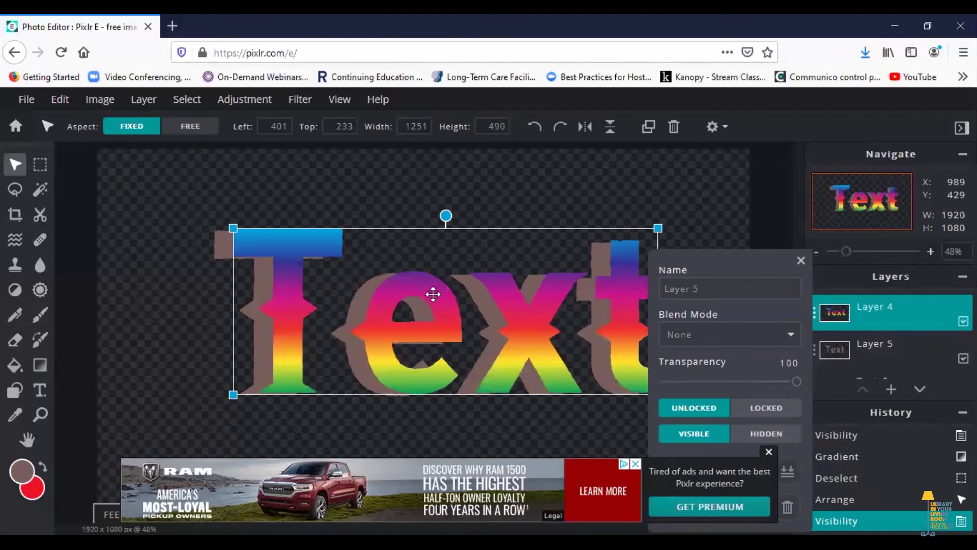
pyautogui.click(706, 193)
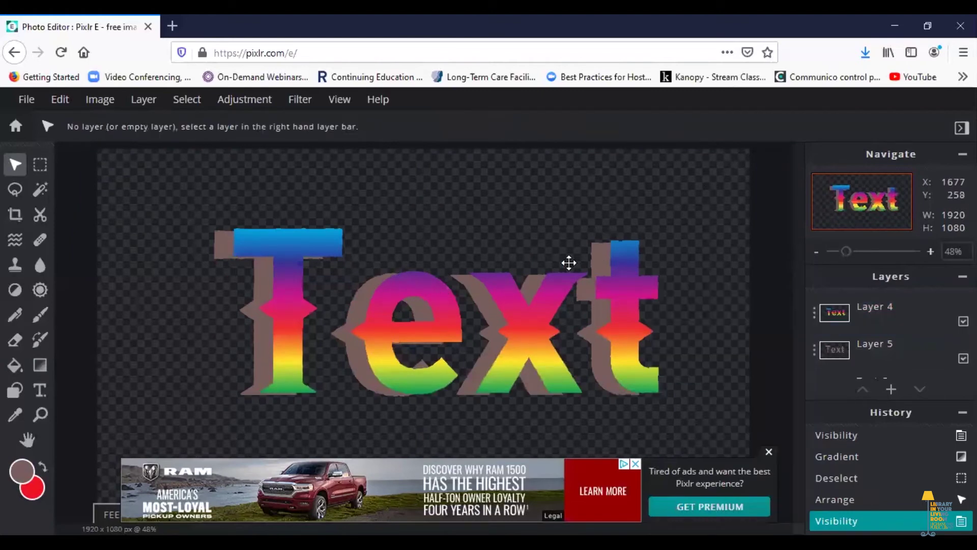
pyautogui.moveTo(438, 297); pyautogui.dragTo(407, 291)
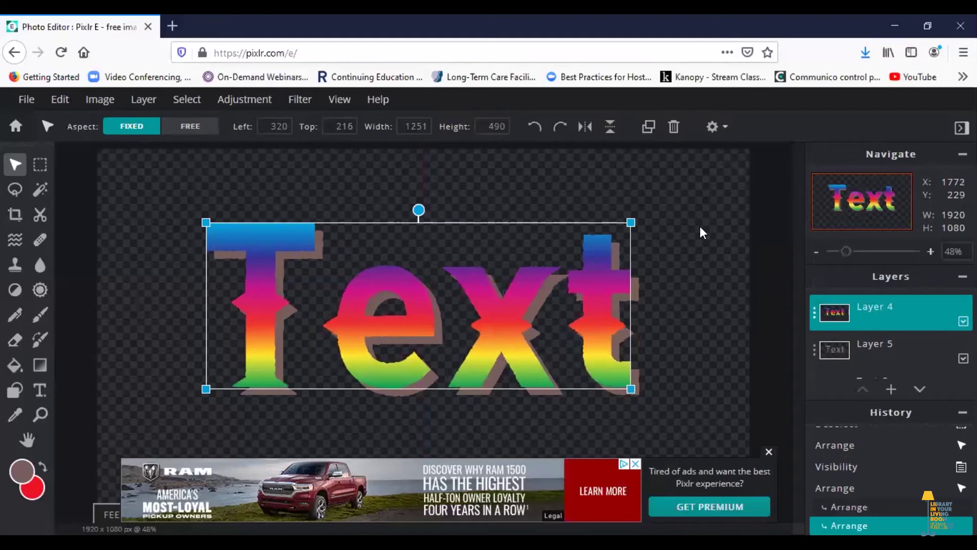
pyautogui.click(700, 226)
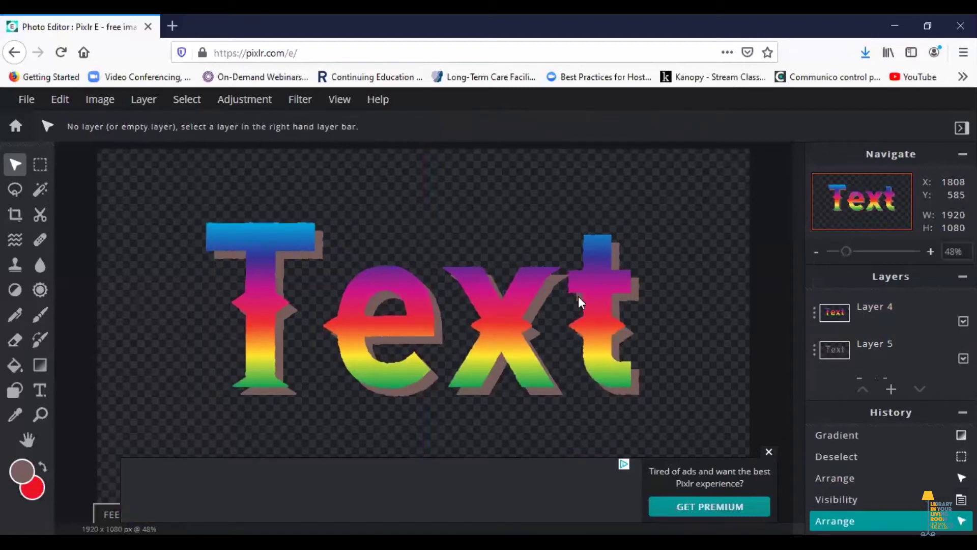
pyautogui.click(839, 353)
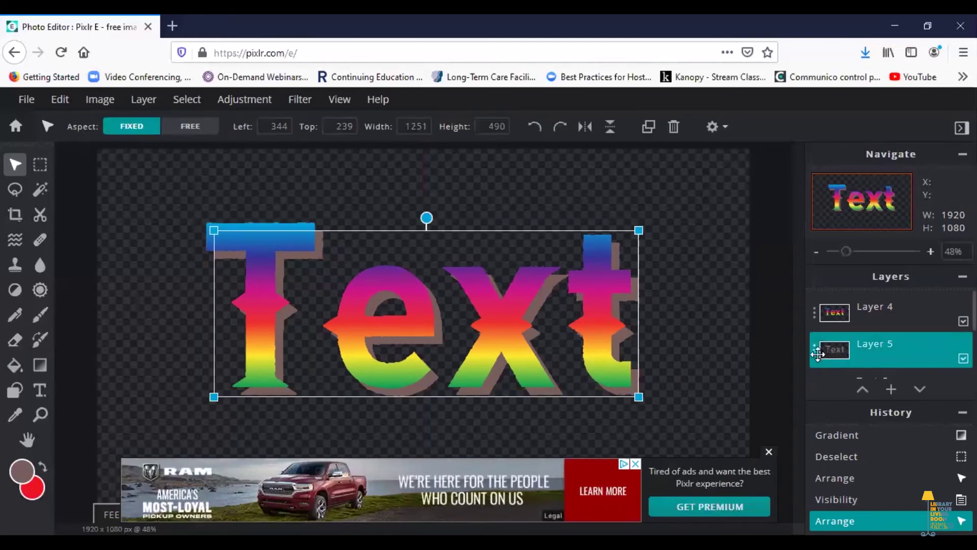
# Step: Set the paint colour to #050505 and bucket-fill the T, e, x and t shadow letters black
pyautogui.click(23, 472)
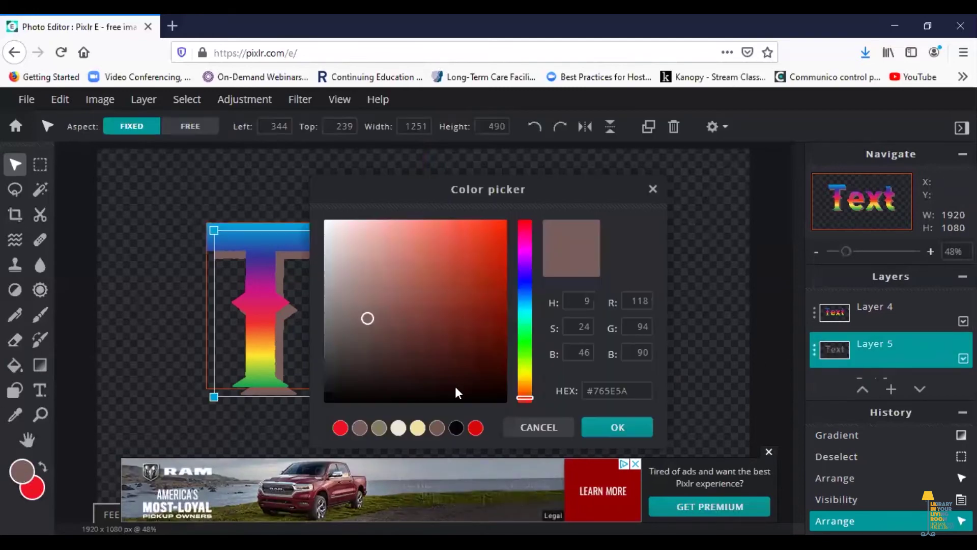
pyautogui.click(456, 428)
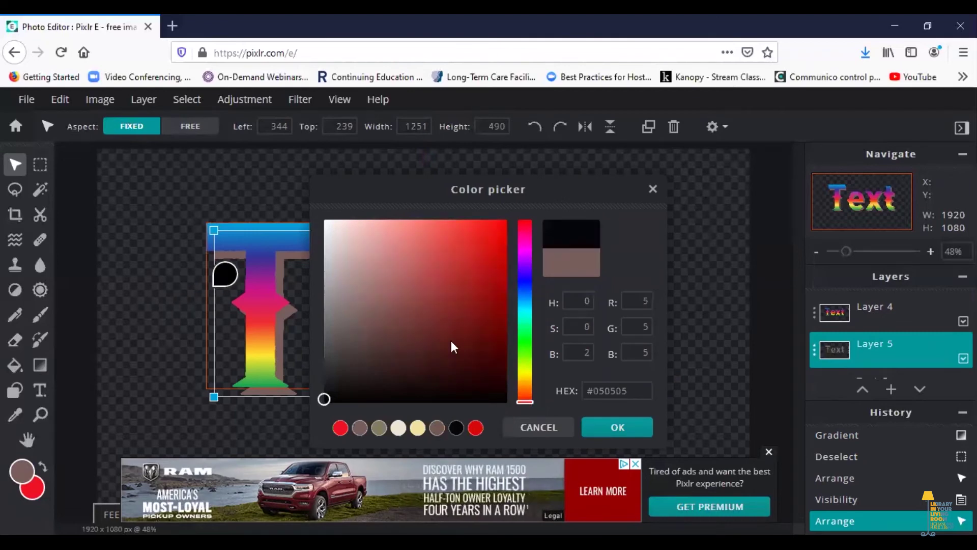
pyautogui.click(617, 427)
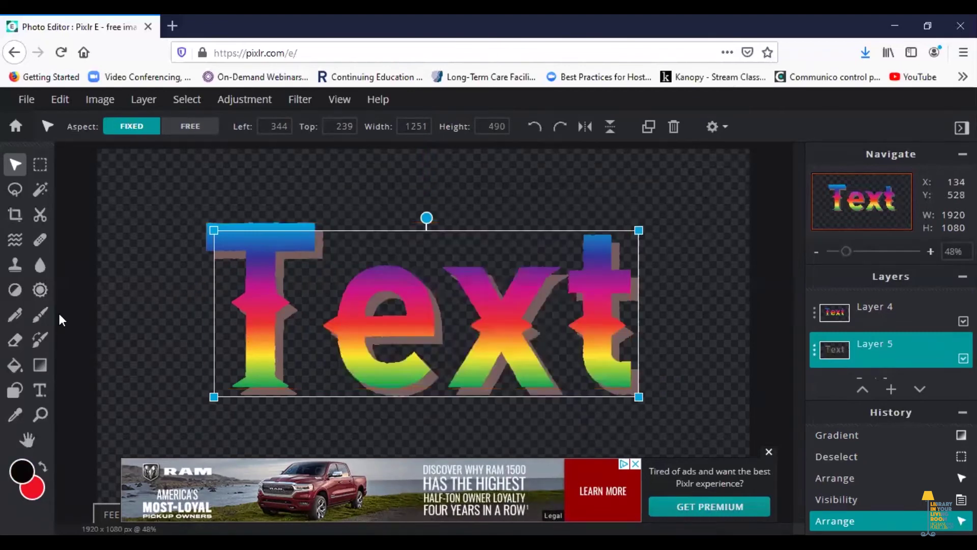
pyautogui.click(15, 365)
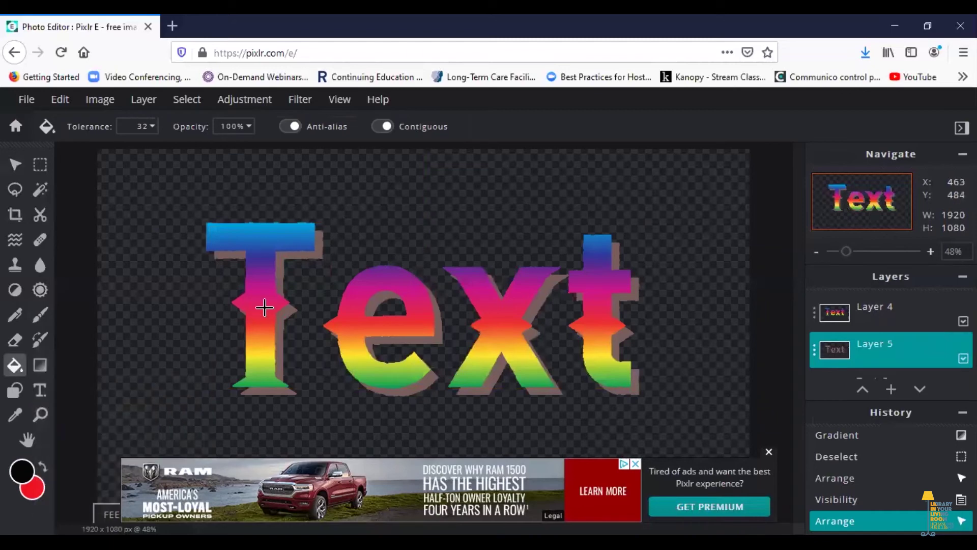
pyautogui.click(280, 257)
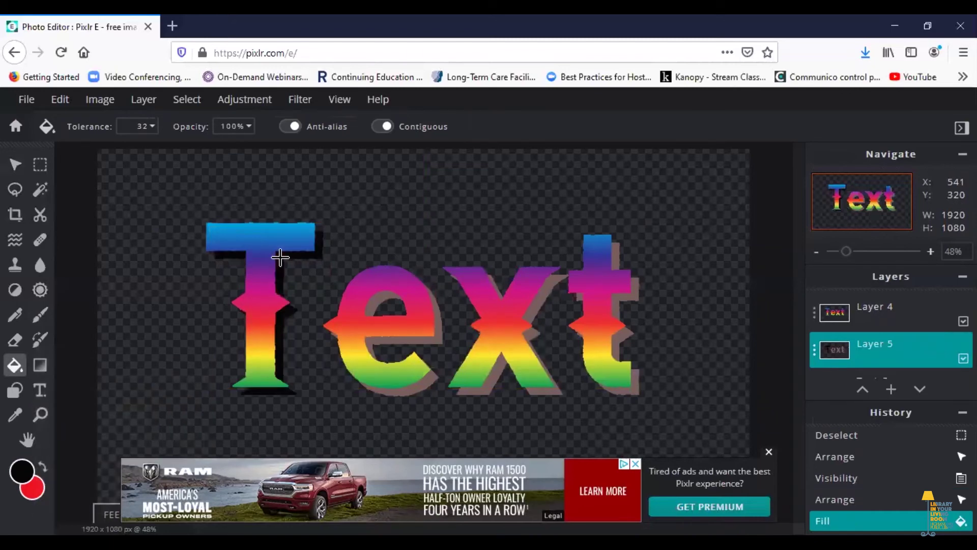
pyautogui.click(437, 326)
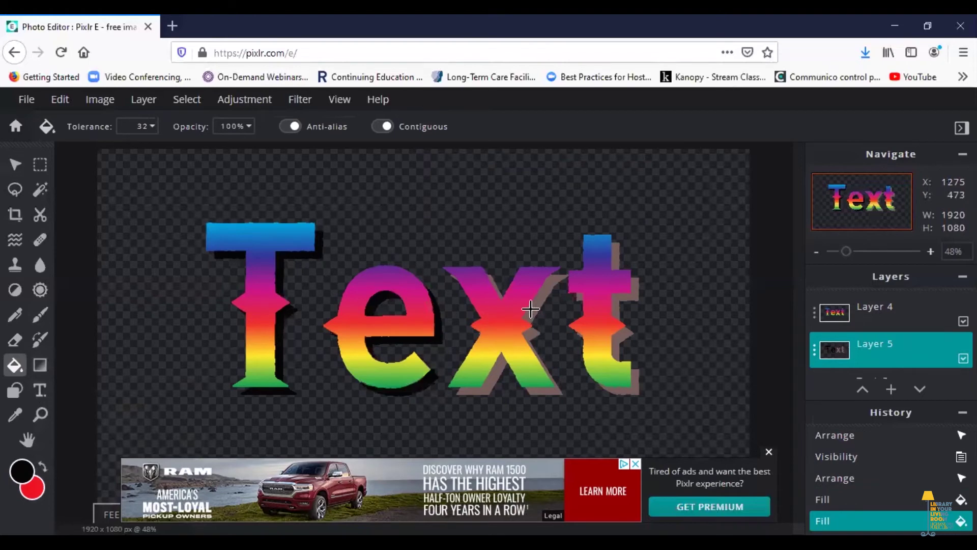
pyautogui.click(531, 314)
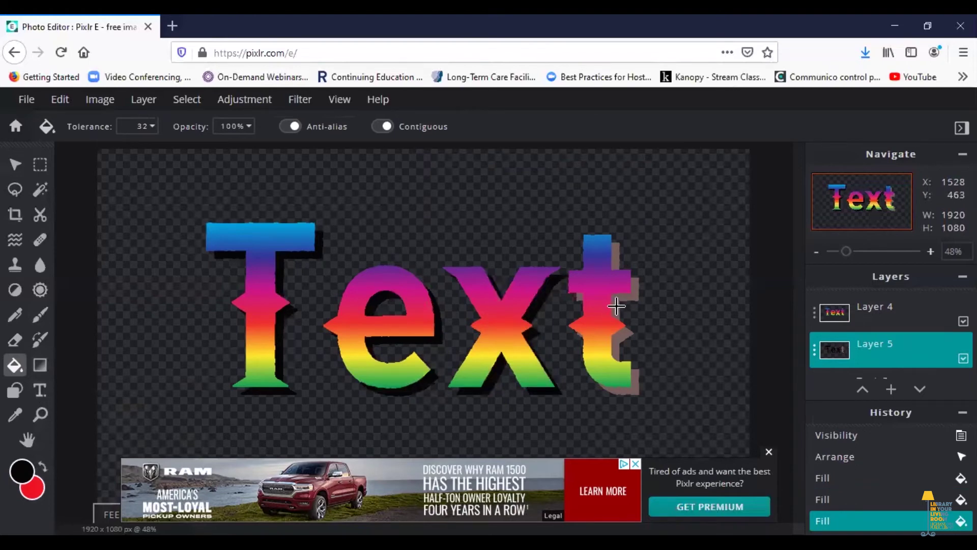
pyautogui.click(617, 306)
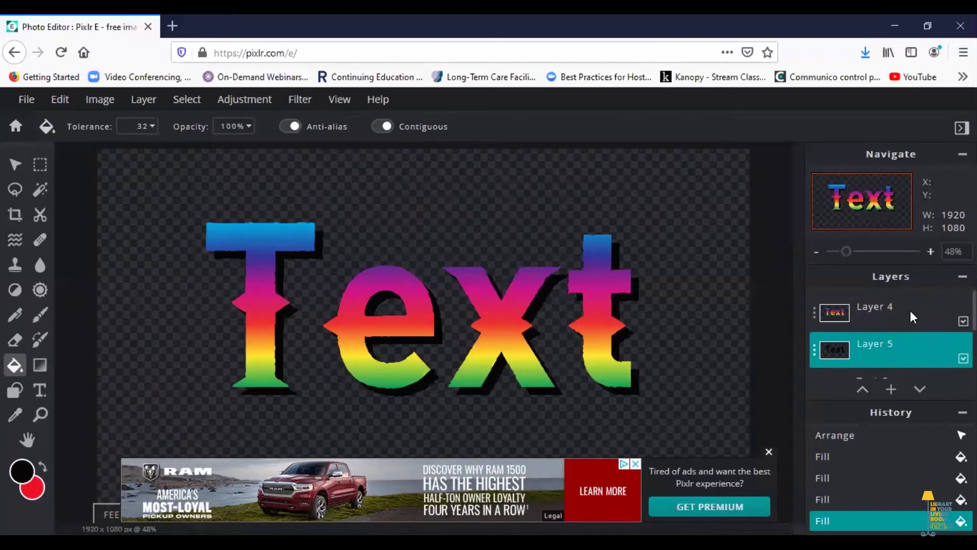
# Step: Hide the rainbow gradient layer (Layer 4) and the black text layer (Layer 5)
pyautogui.click(814, 311)
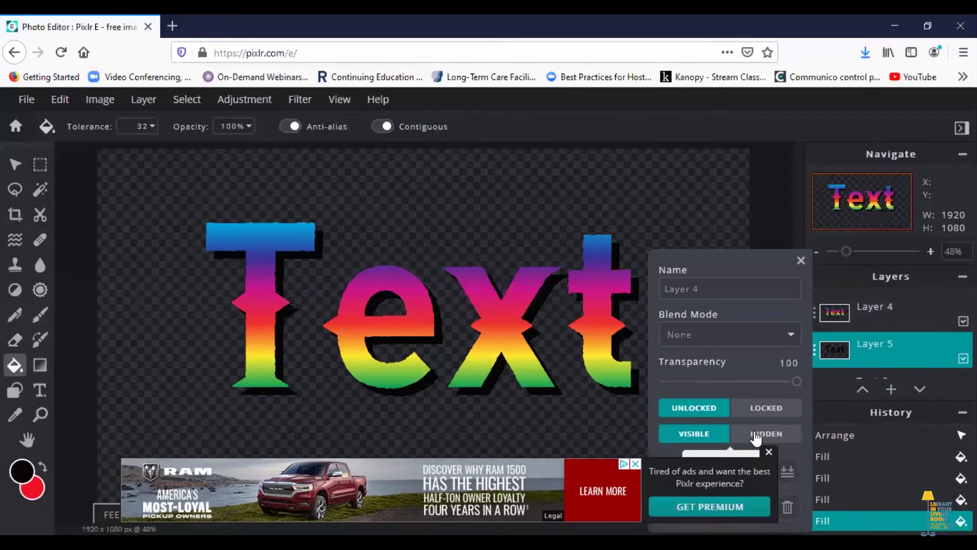
pyautogui.click(752, 434)
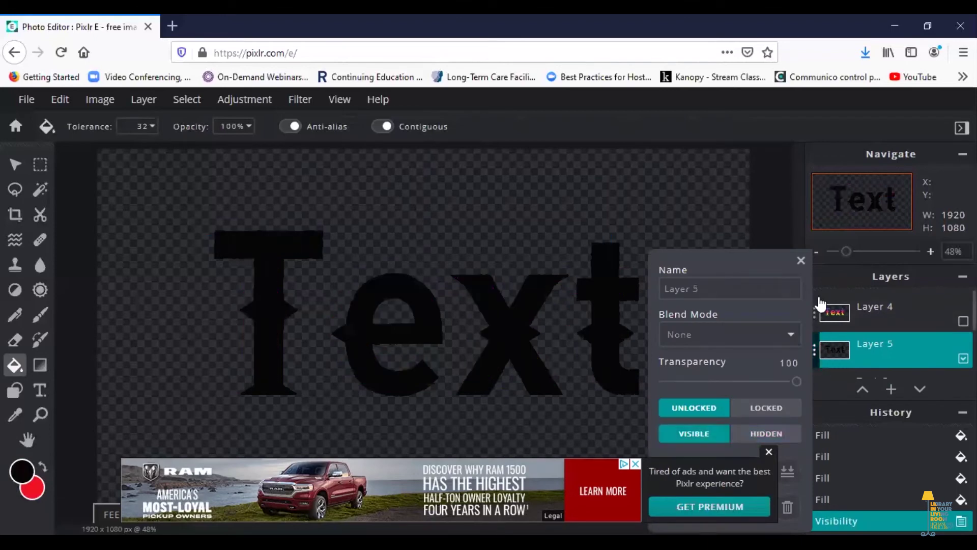
pyautogui.click(802, 260)
pyautogui.click(813, 351)
pyautogui.click(760, 437)
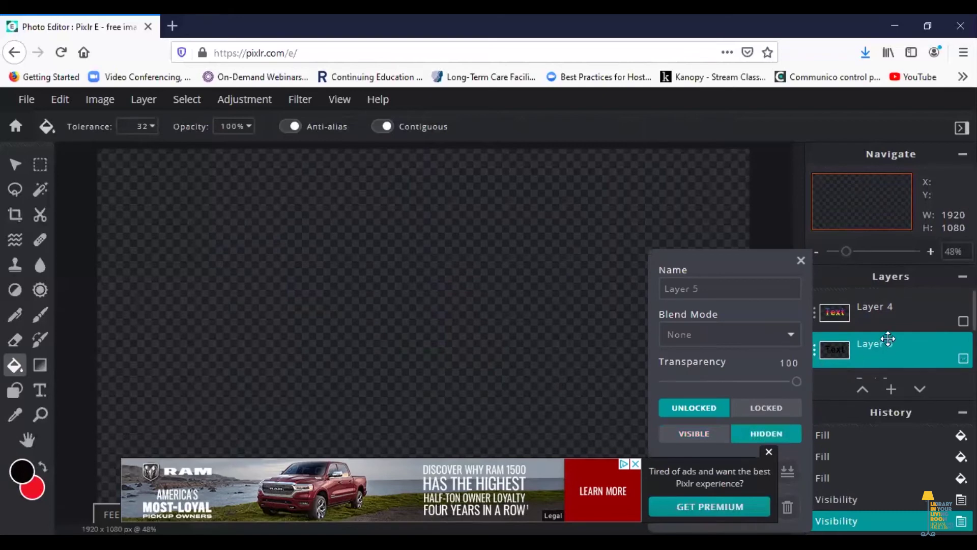
pyautogui.click(800, 260)
# Step: Make the red Text layer visible again
pyautogui.scroll(-3, 889, 339)
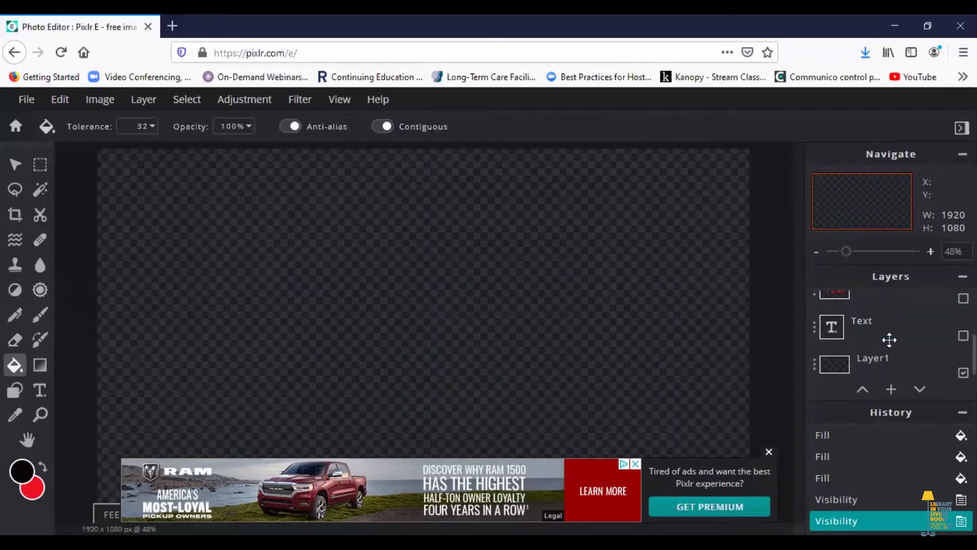
pyautogui.click(835, 319)
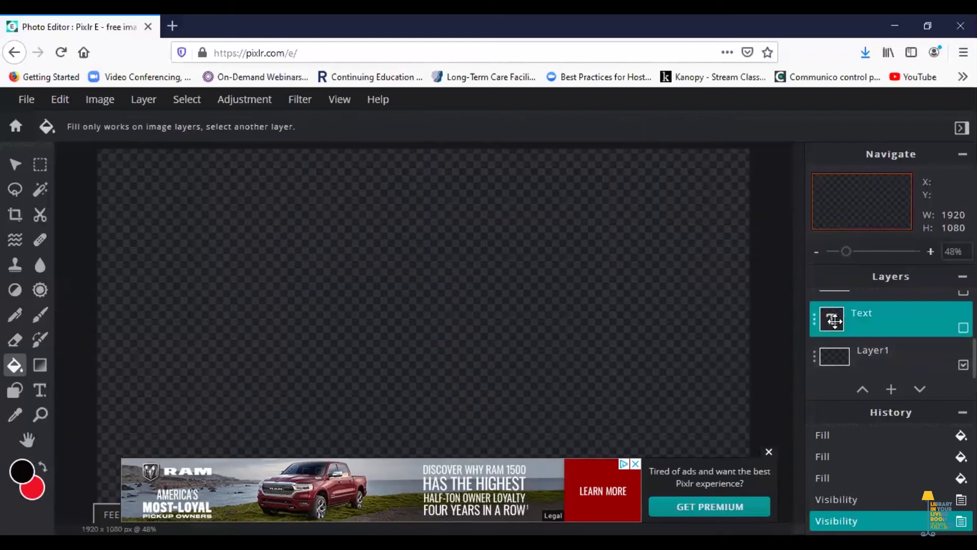
pyautogui.click(814, 320)
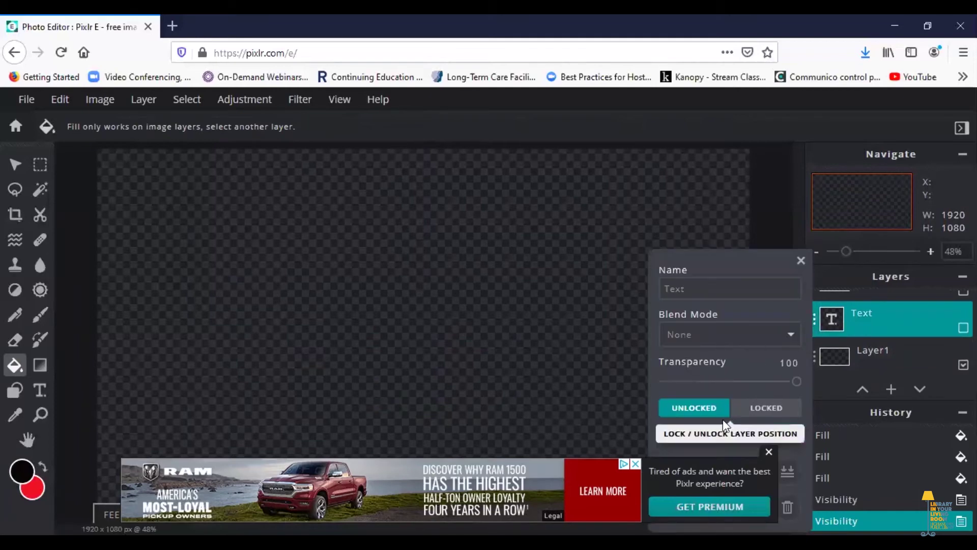
pyautogui.click(693, 434)
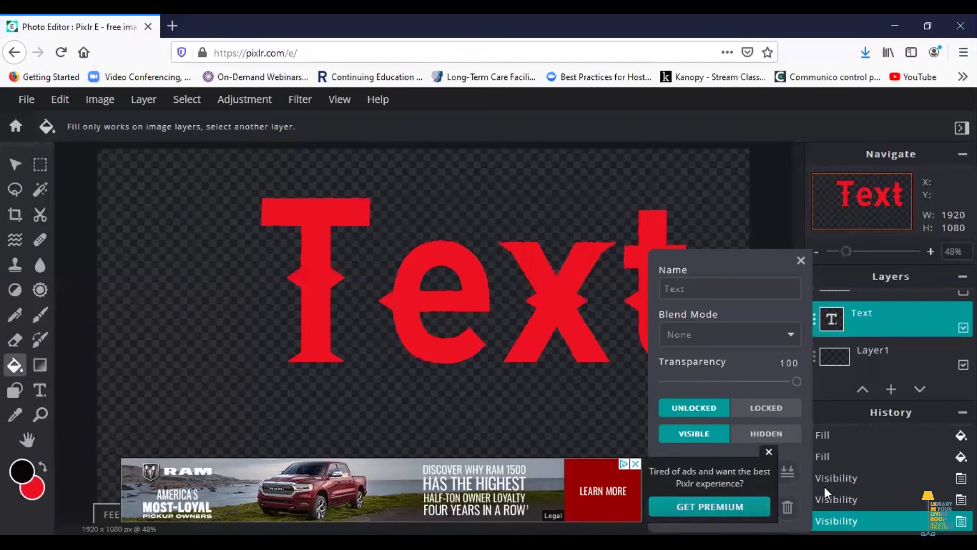
pyautogui.click(769, 453)
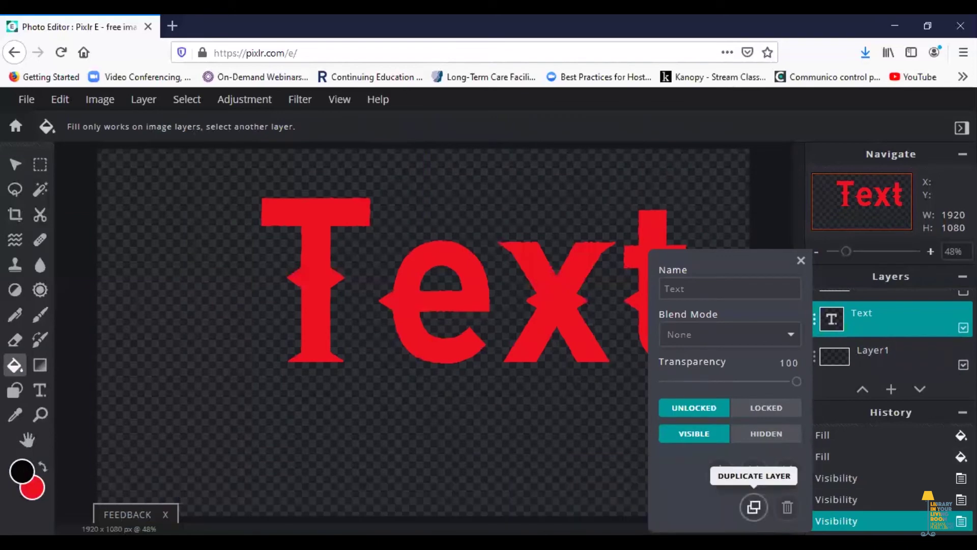
# Step: Duplicate the Text layer as Text Copy and hide the original Text layer
pyautogui.click(753, 507)
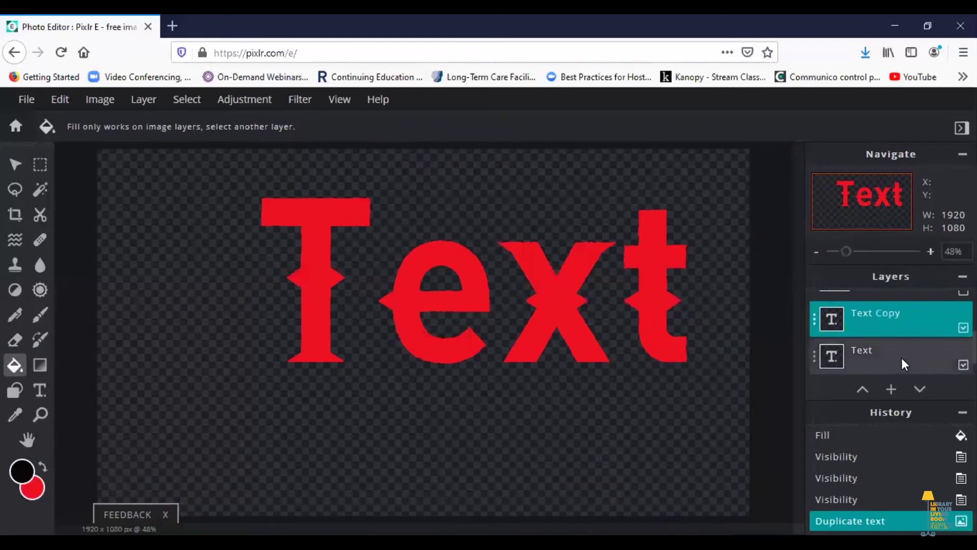
pyautogui.click(813, 356)
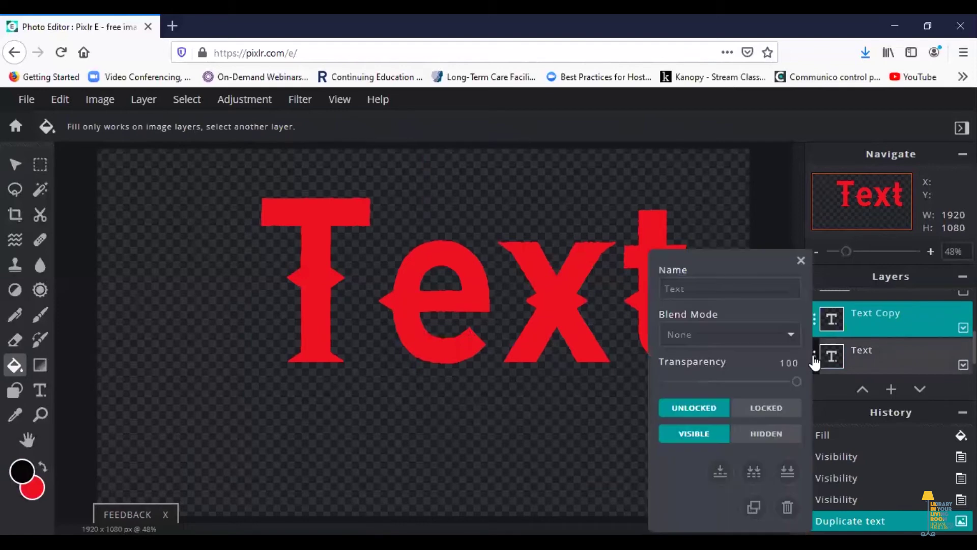
pyautogui.click(755, 435)
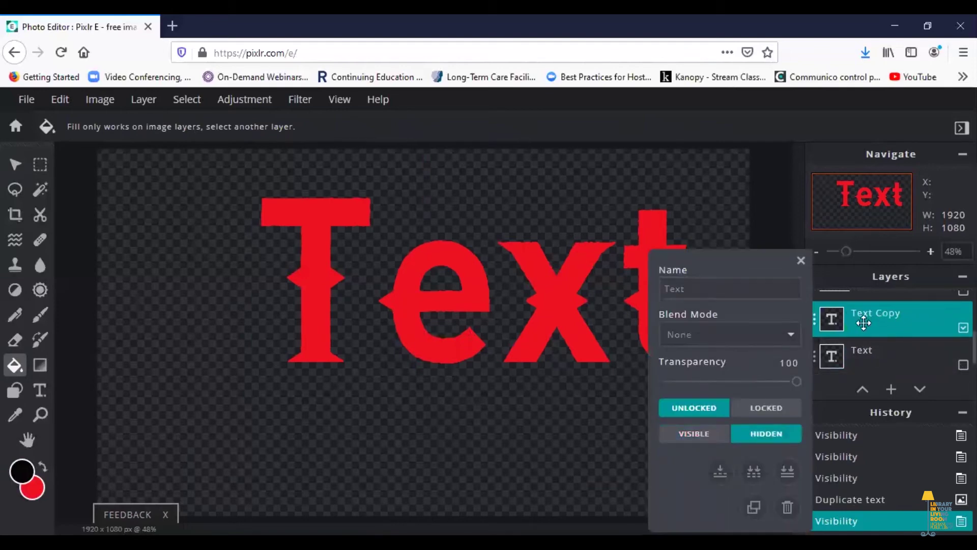
pyautogui.click(801, 261)
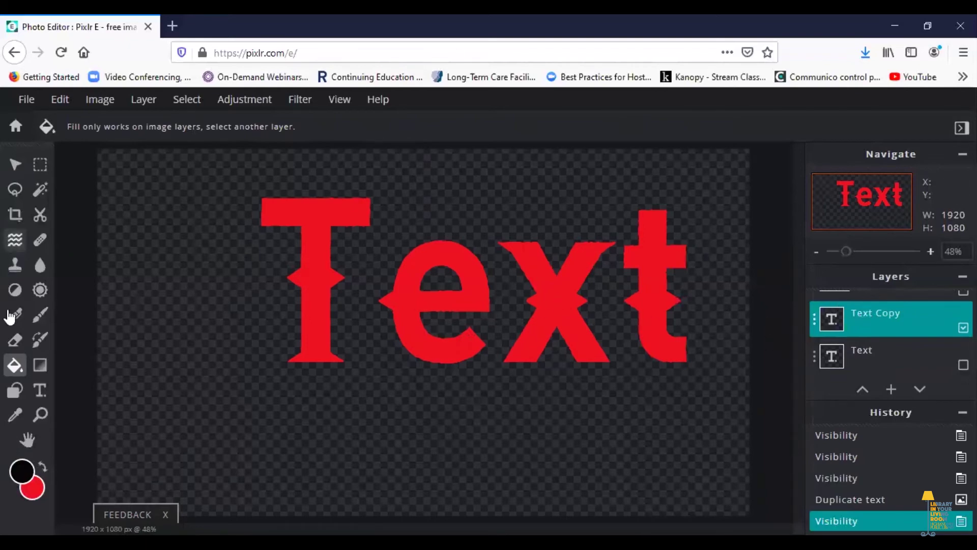
# Step: Select the red Text letters by colour, including the inside of the e
pyautogui.click(15, 190)
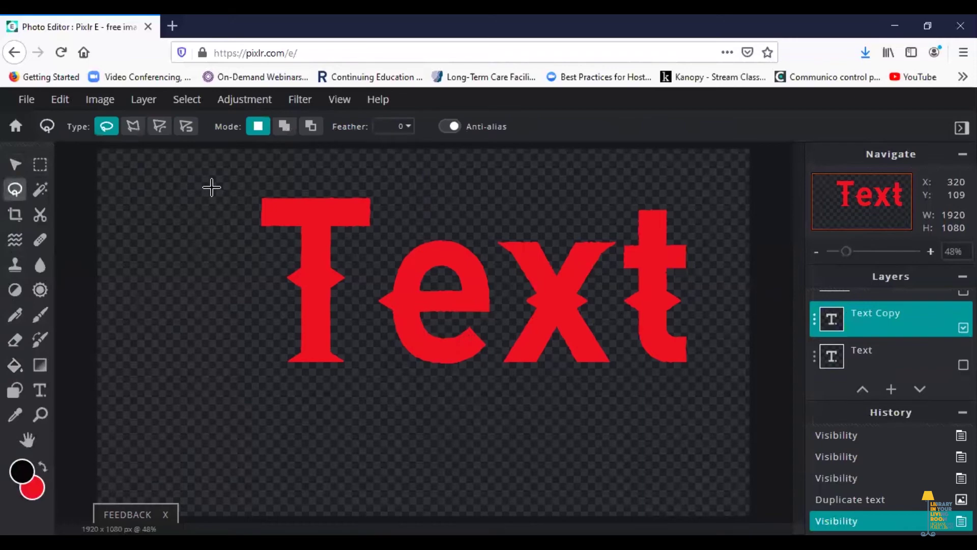
pyautogui.moveTo(211, 187)
pyautogui.mouseDown()
pyautogui.moveTo(301, 170)
pyautogui.moveTo(573, 154)
pyautogui.moveTo(661, 185)
pyautogui.moveTo(732, 235)
pyautogui.moveTo(740, 322)
pyautogui.moveTo(683, 387)
pyautogui.moveTo(529, 426)
pyautogui.moveTo(342, 432)
pyautogui.moveTo(271, 379)
pyautogui.moveTo(225, 283)
pyautogui.moveTo(219, 188)
pyautogui.mouseUp()
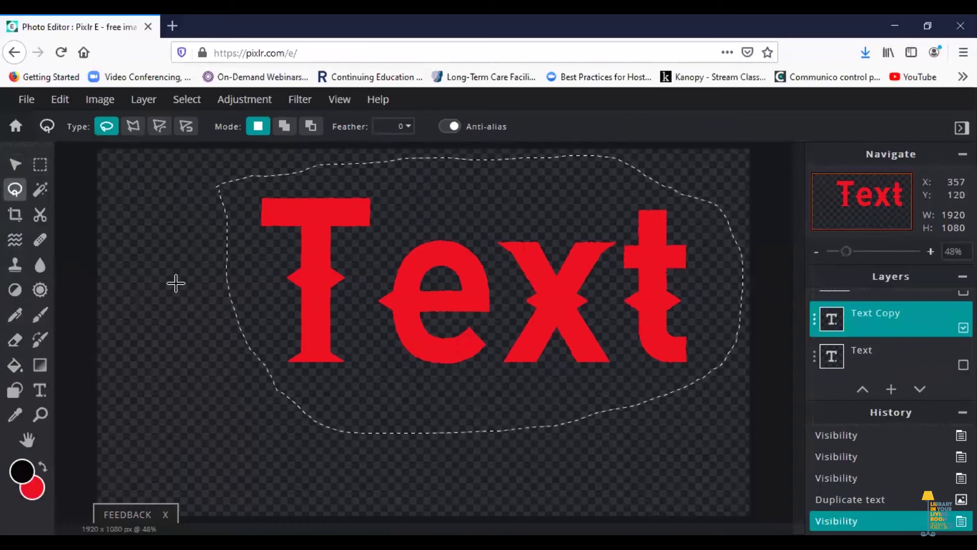
pyautogui.click(40, 189)
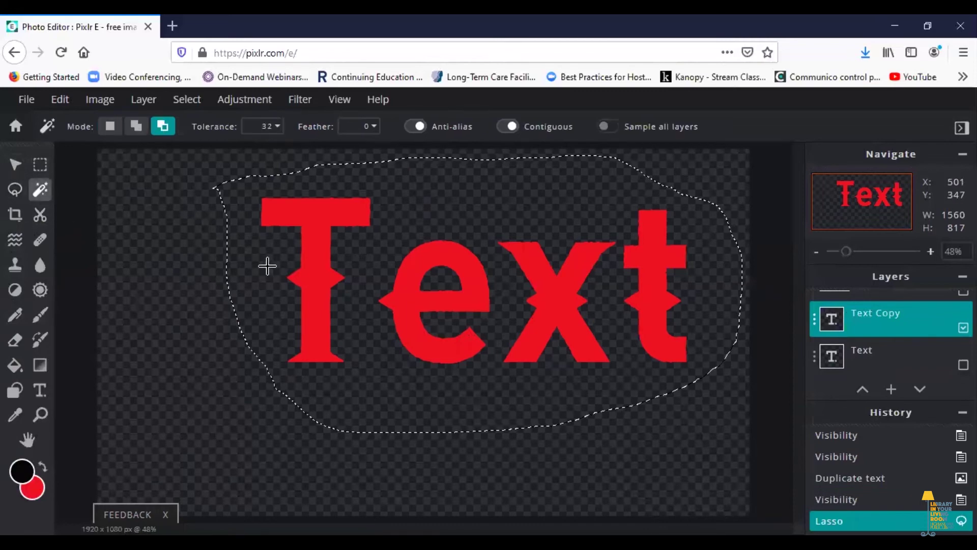
pyautogui.click(267, 266)
pyautogui.click(447, 281)
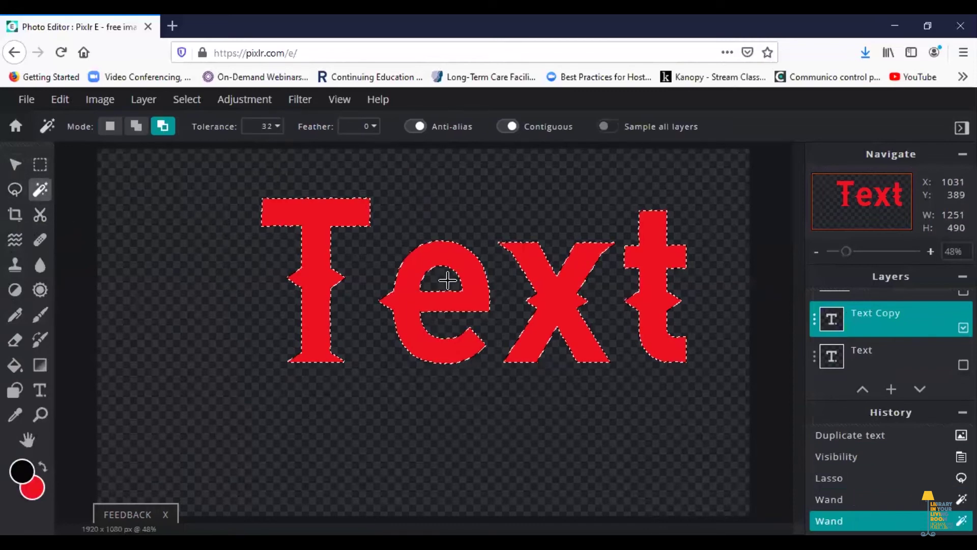
# Step: Save the letter selection for later use
pyautogui.click(187, 100)
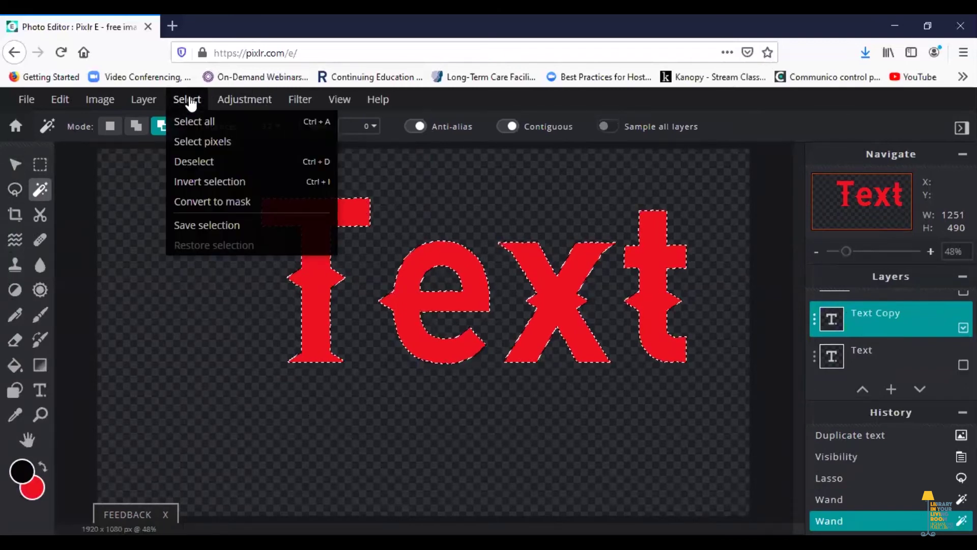
pyautogui.click(197, 230)
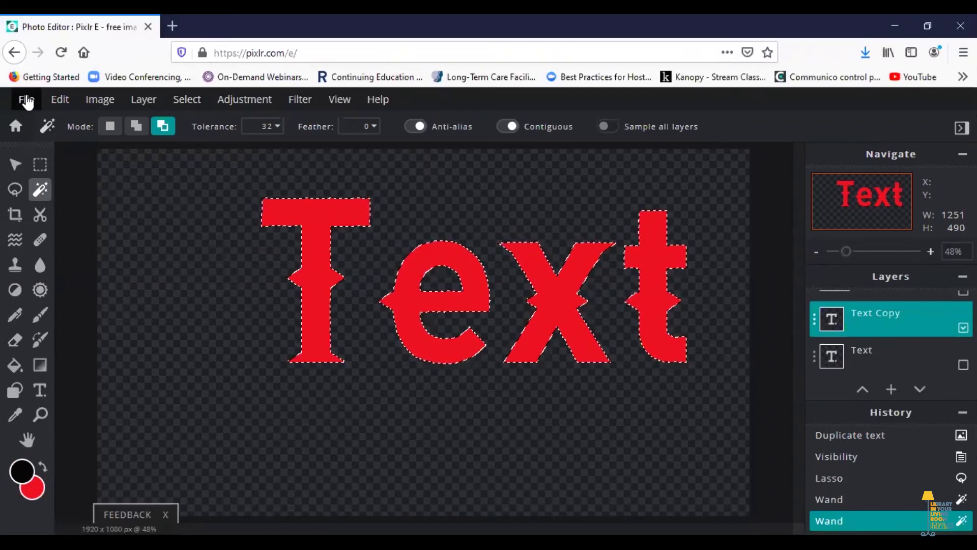
pyautogui.click(25, 99)
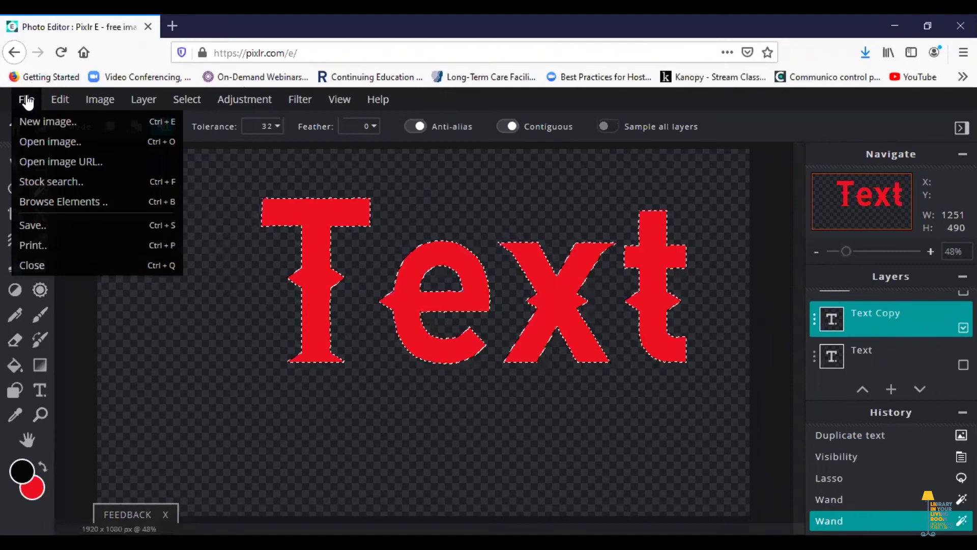
# Step: Search stock photos for 'zebra' and open the stripe close-up at Full HD (1920×1440)
pyautogui.click(41, 191)
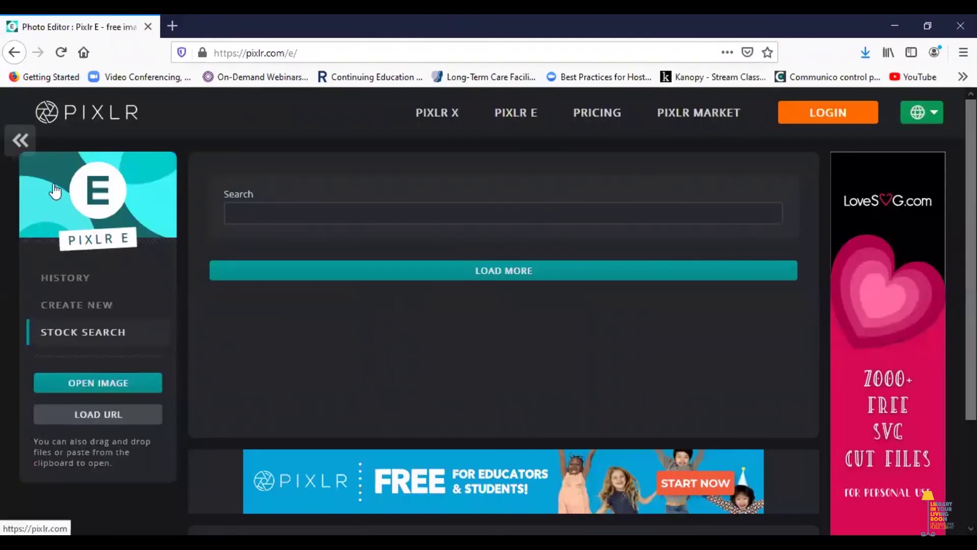
pyautogui.click(241, 213)
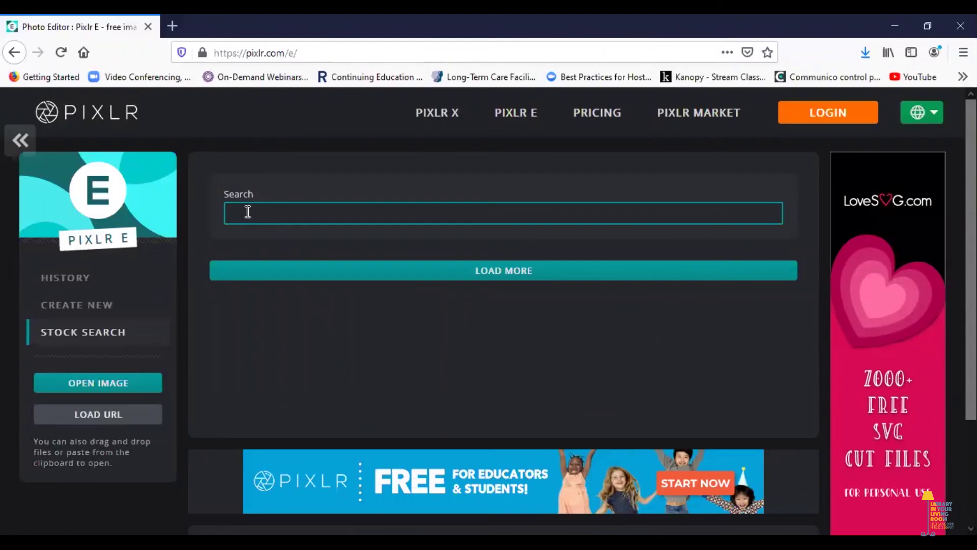
pyautogui.write('zebra')
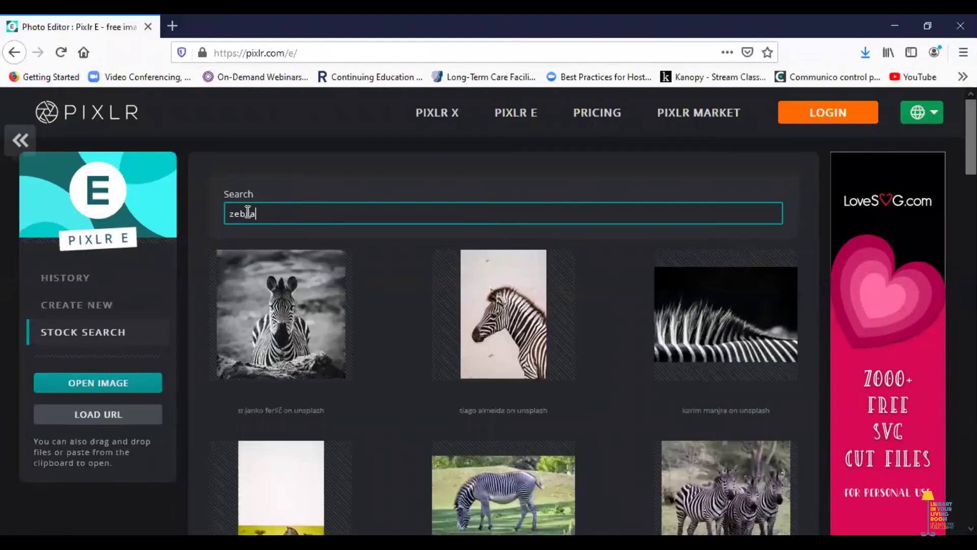
pyautogui.scroll(-6, 565, 302)
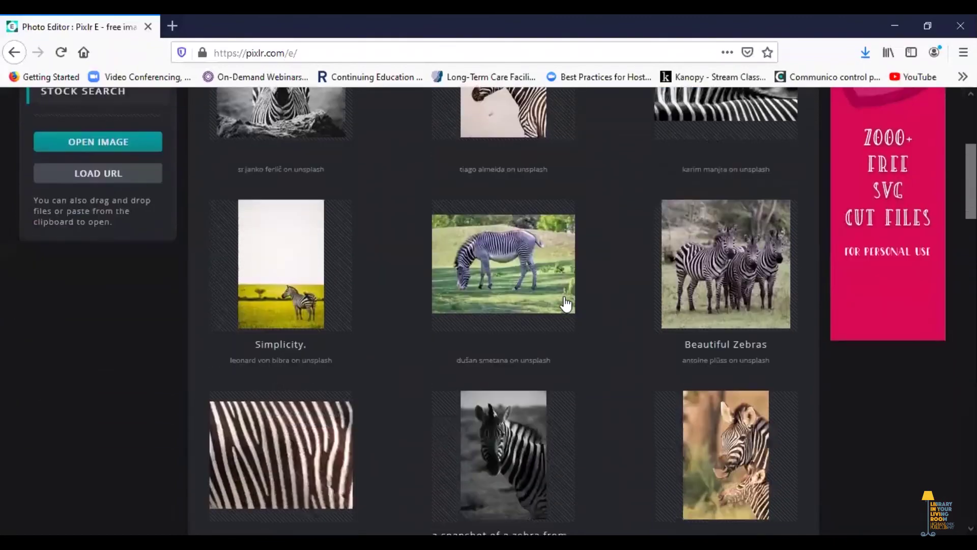
pyautogui.scroll(-1, 565, 303)
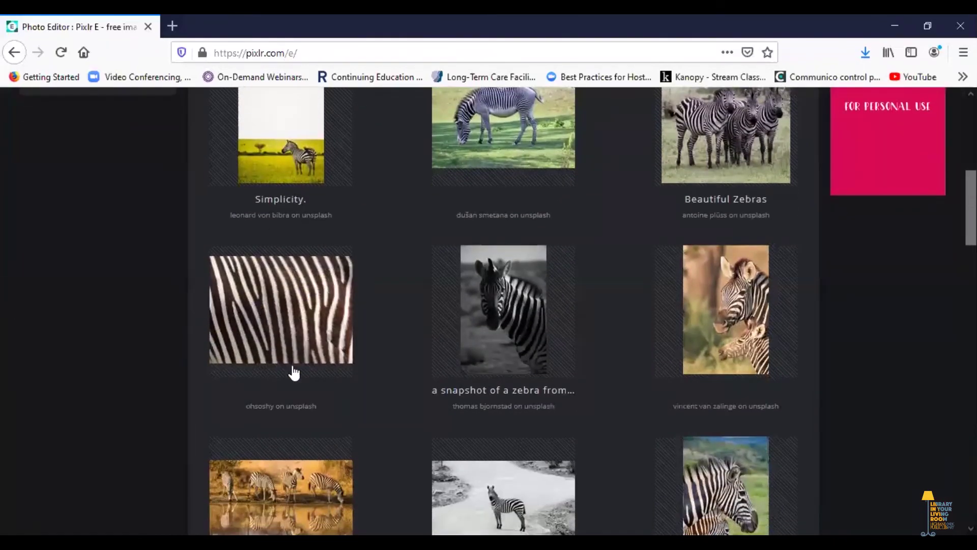
pyautogui.click(284, 309)
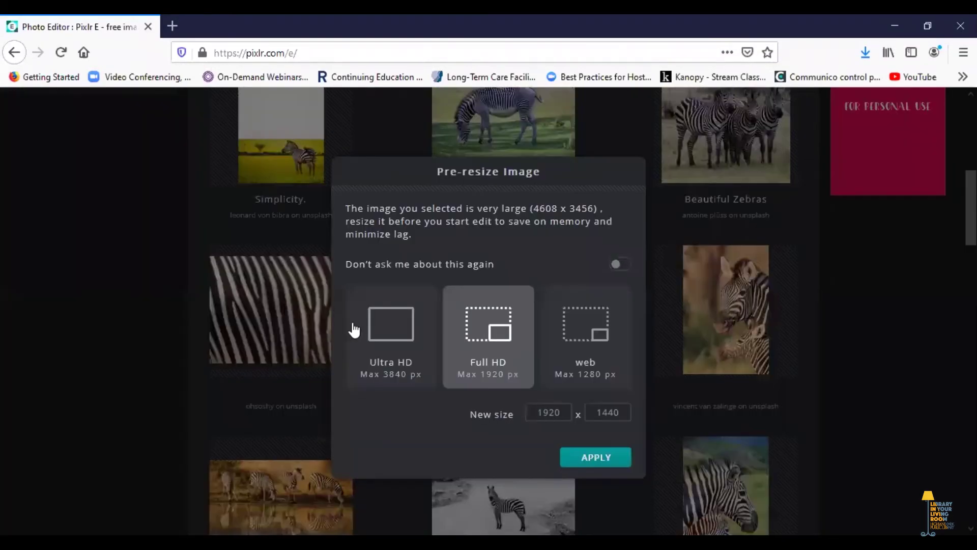
pyautogui.click(591, 458)
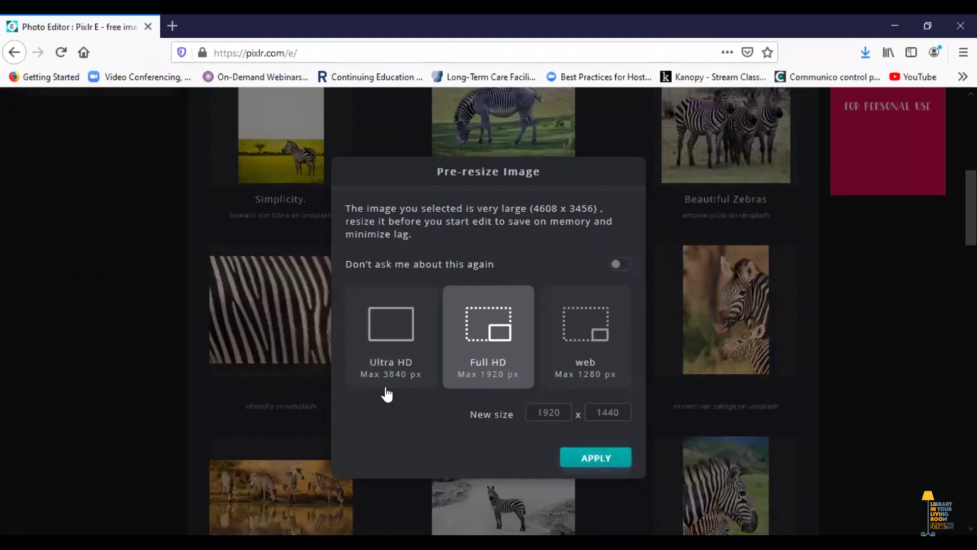
pyautogui.press('v')
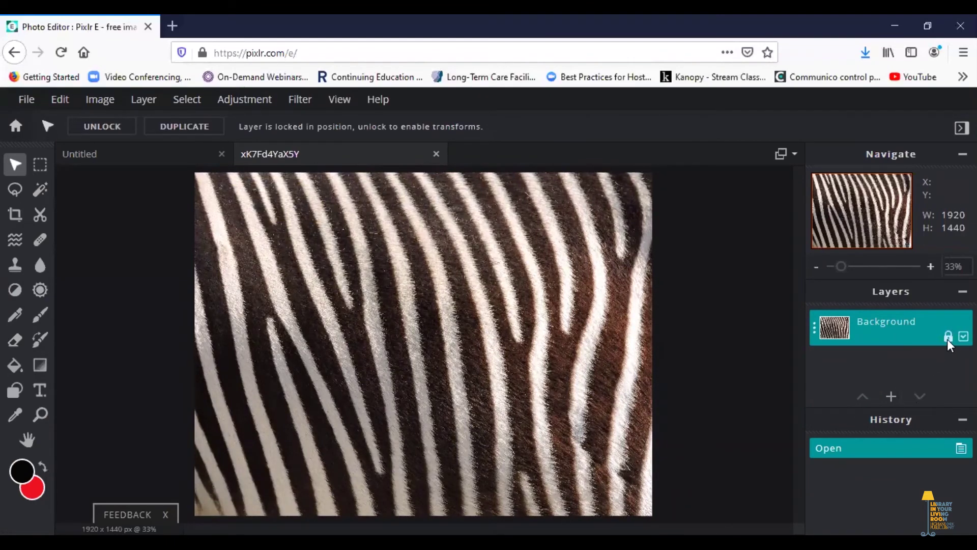
# Step: Unlock the zebra photo's Background layer and restore the saved Text letter selection
pyautogui.doubleClick(815, 338)
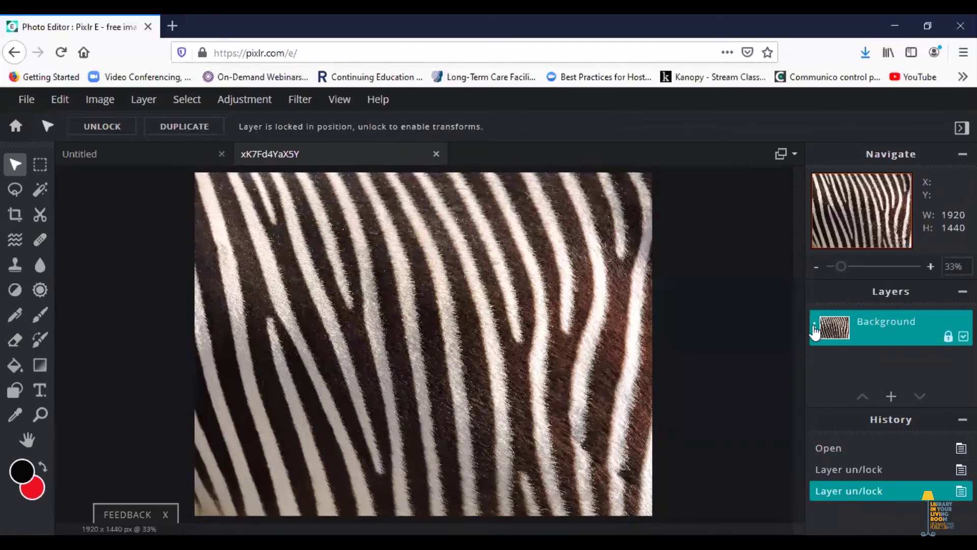
pyautogui.click(816, 335)
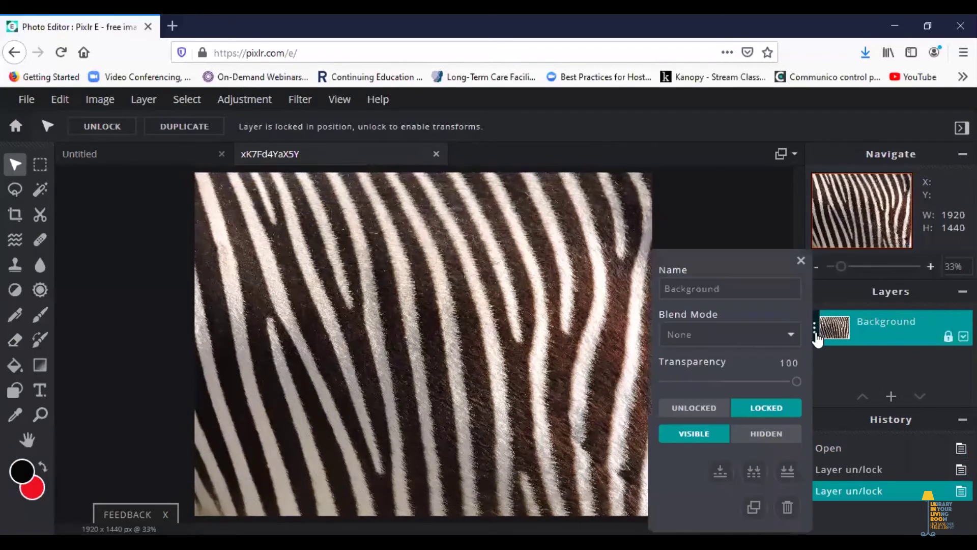
pyautogui.click(692, 410)
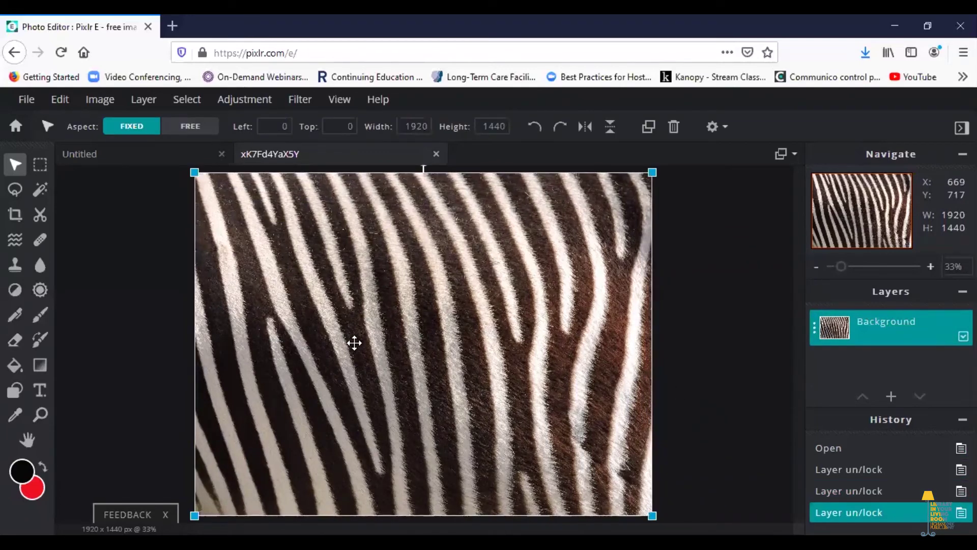
pyautogui.click(183, 99)
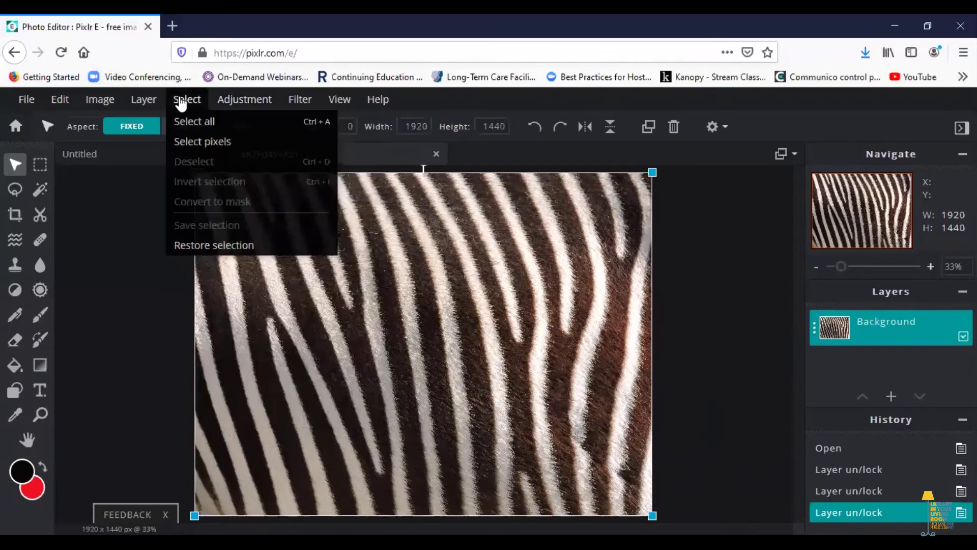
pyautogui.click(202, 250)
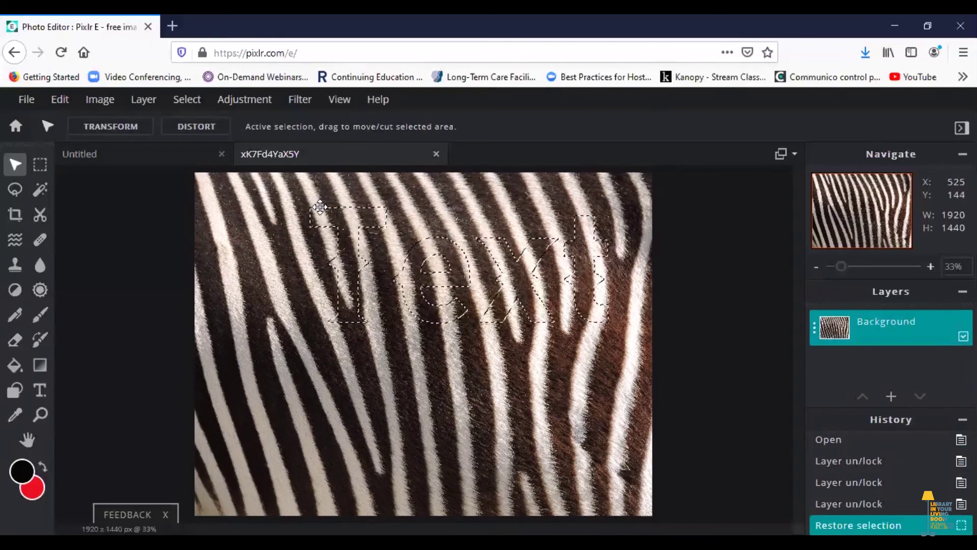
# Step: Shift the Text-shaped selection over the zebra stripes, then cut and paste it as layer 2
pyautogui.moveTo(319, 206); pyautogui.dragTo(220, 291)
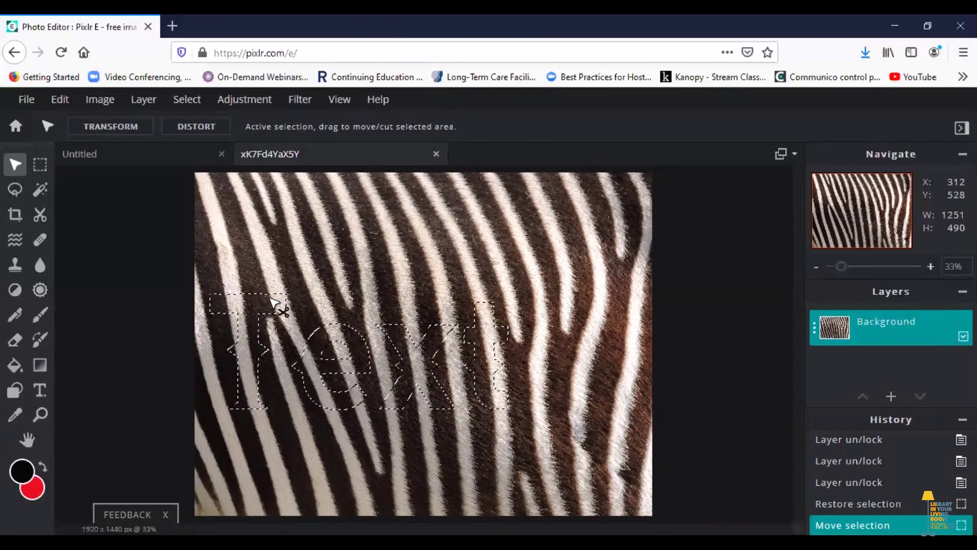
pyautogui.moveTo(290, 303); pyautogui.dragTo(327, 294)
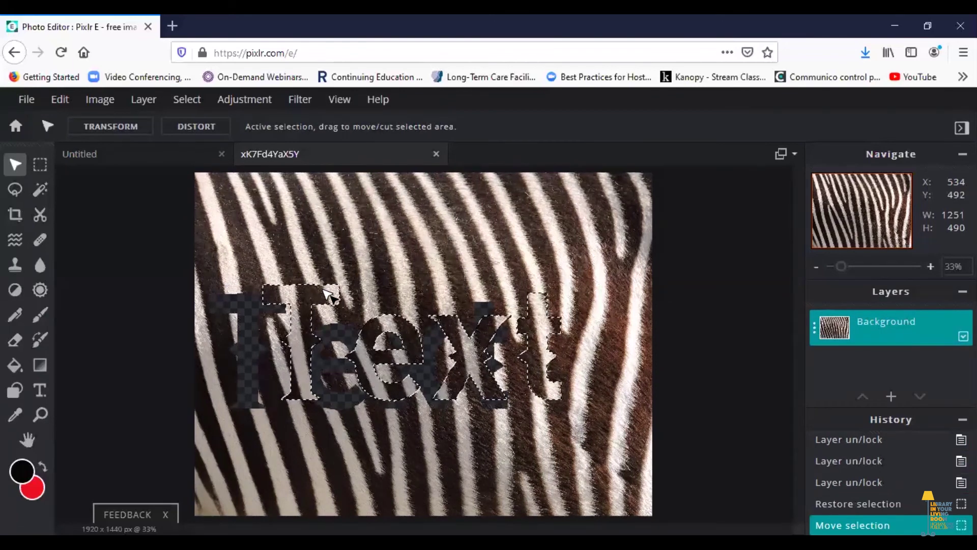
pyautogui.press('alt')
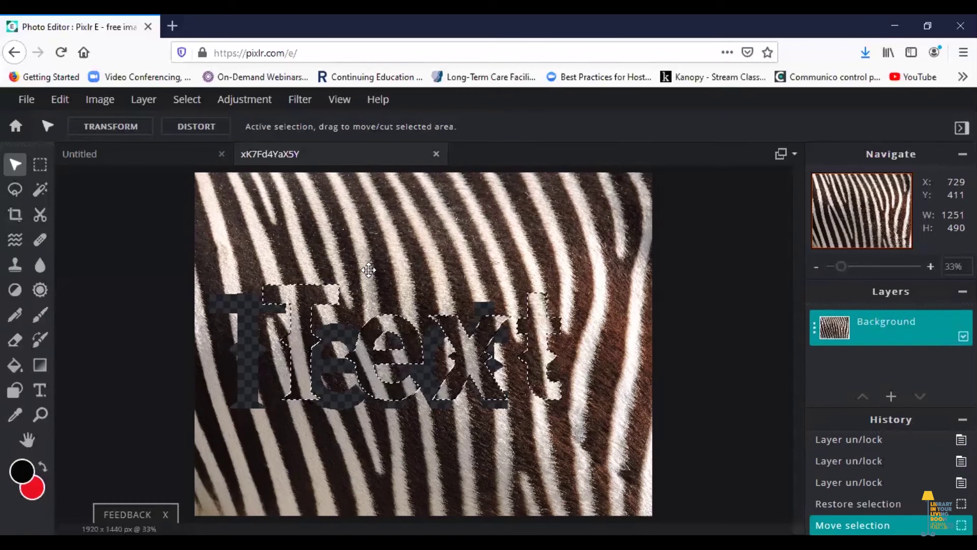
pyautogui.hotkey('ctrl', 'x')
pyautogui.hotkey('ctrl', 'v')
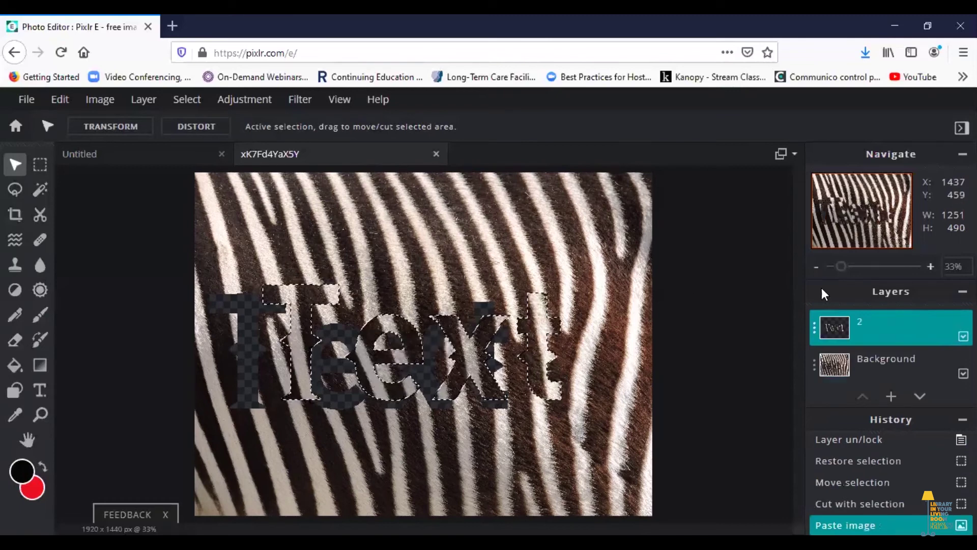
# Step: Hide the zebra Background layer
pyautogui.click(814, 365)
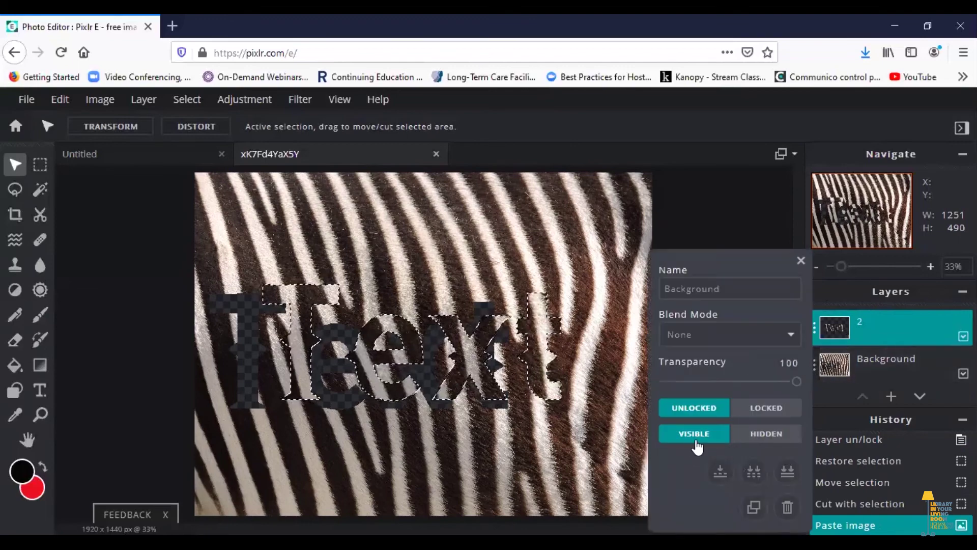
pyautogui.click(772, 436)
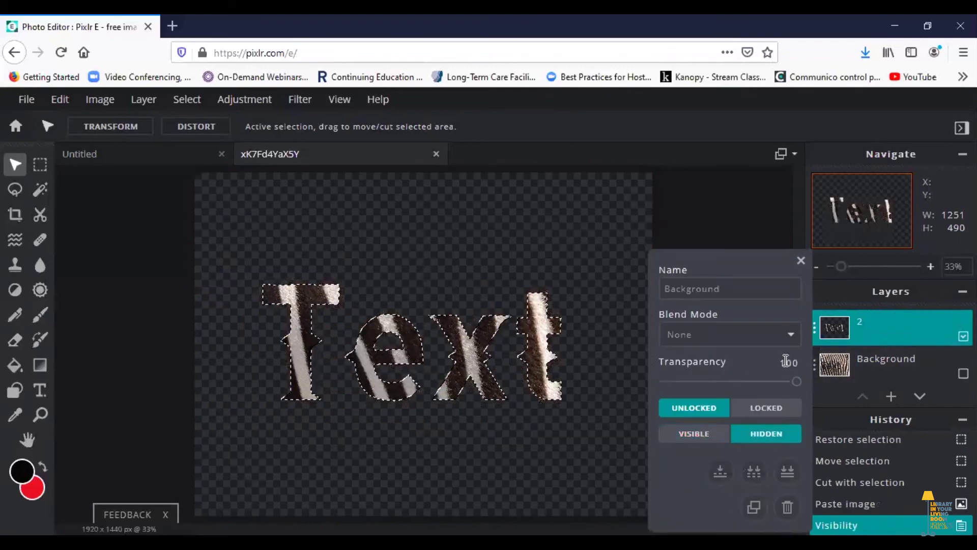
pyautogui.click(800, 260)
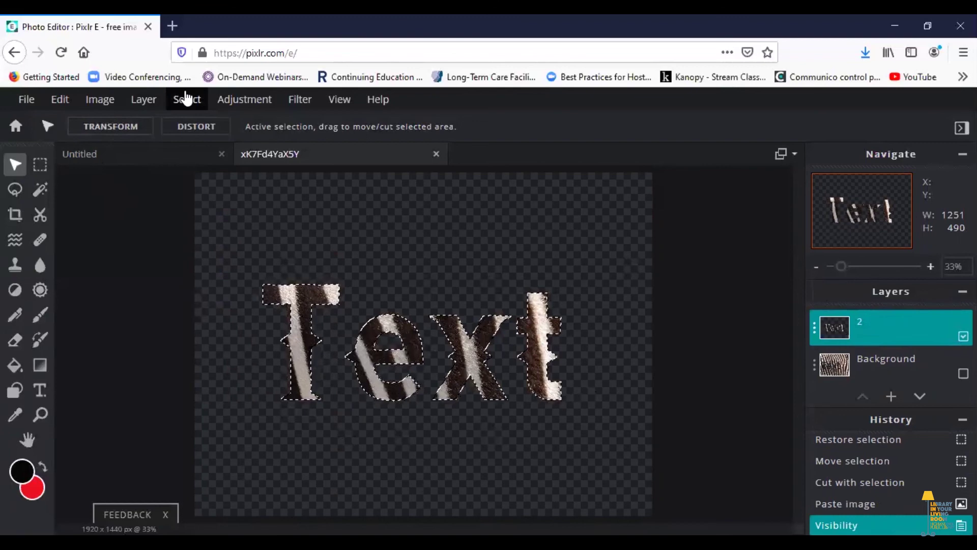
# Step: Drop the selection and move the zebra Text slightly up and left
pyautogui.click(186, 100)
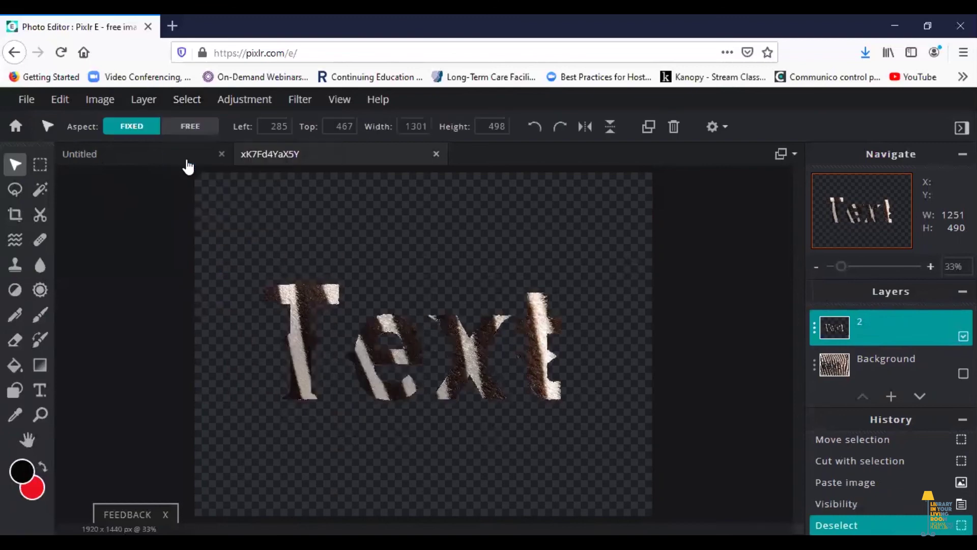
pyautogui.click(439, 306)
pyautogui.moveTo(484, 355)
pyautogui.mouseDown()
pyautogui.moveTo(484, 322)
pyautogui.moveTo(447, 277)
pyautogui.moveTo(462, 348)
pyautogui.moveTo(452, 348)
pyautogui.moveTo(461, 366)
pyautogui.moveTo(467, 344)
pyautogui.moveTo(471, 354)
pyautogui.mouseUp()
pyautogui.press('g')
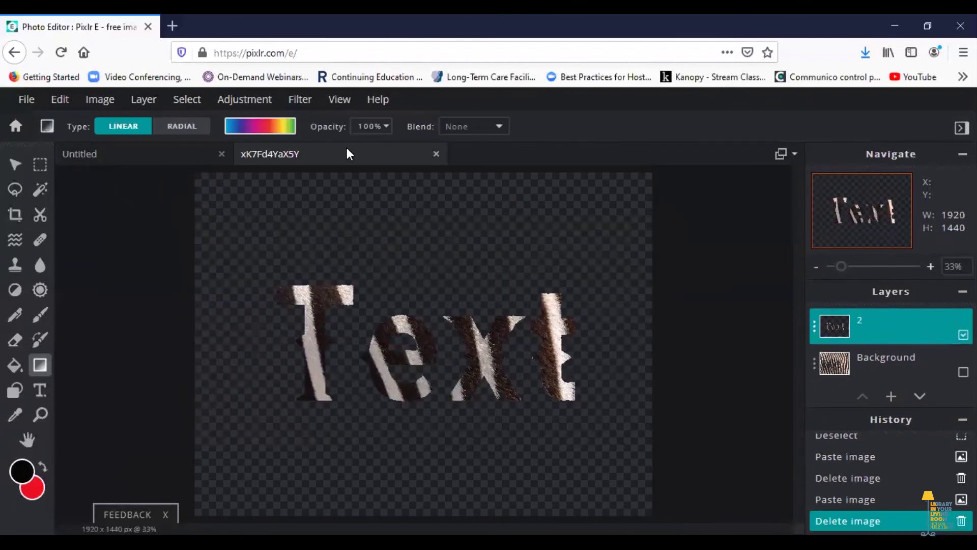
# Step: In the Untitled rainbow Text document, clear the selection and select the whole canvas
pyautogui.click(153, 162)
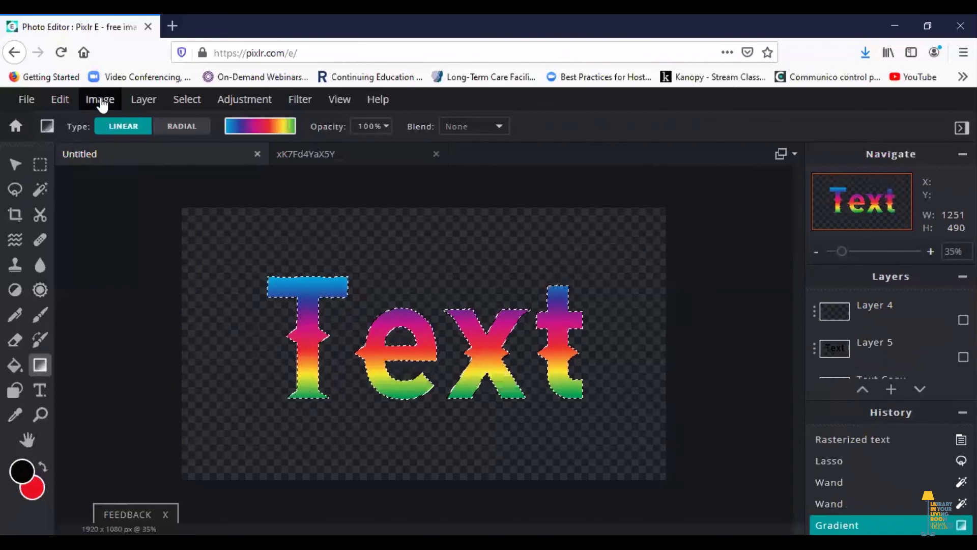
pyautogui.click(187, 101)
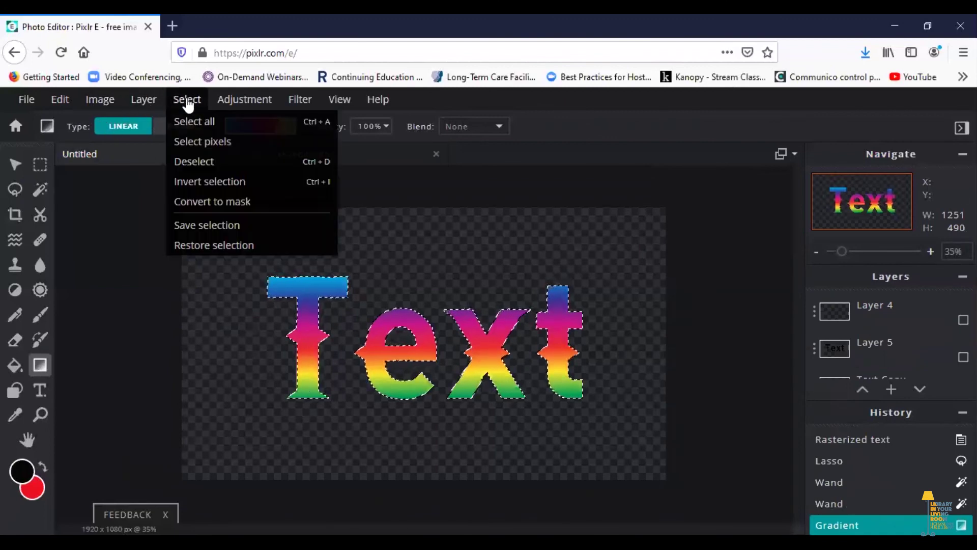
pyautogui.click(186, 162)
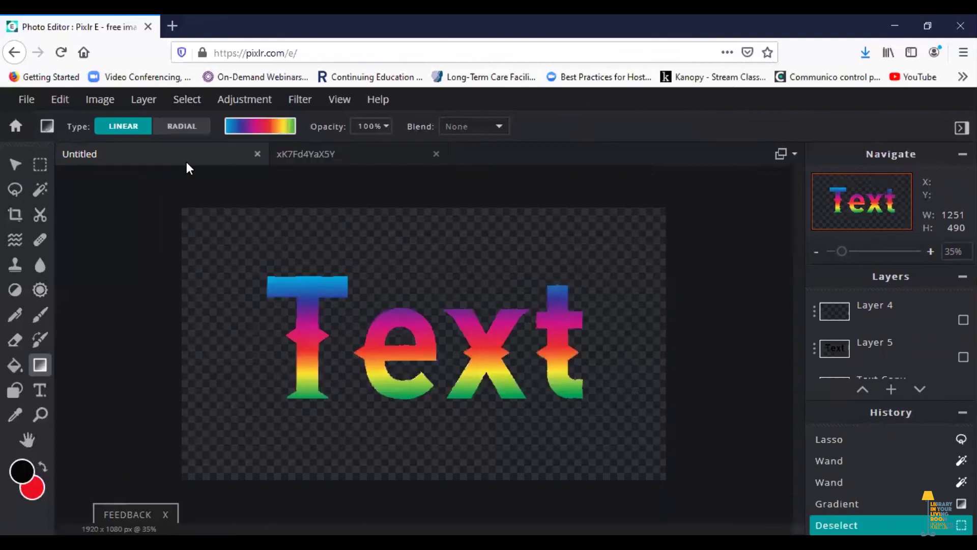
pyautogui.click(186, 99)
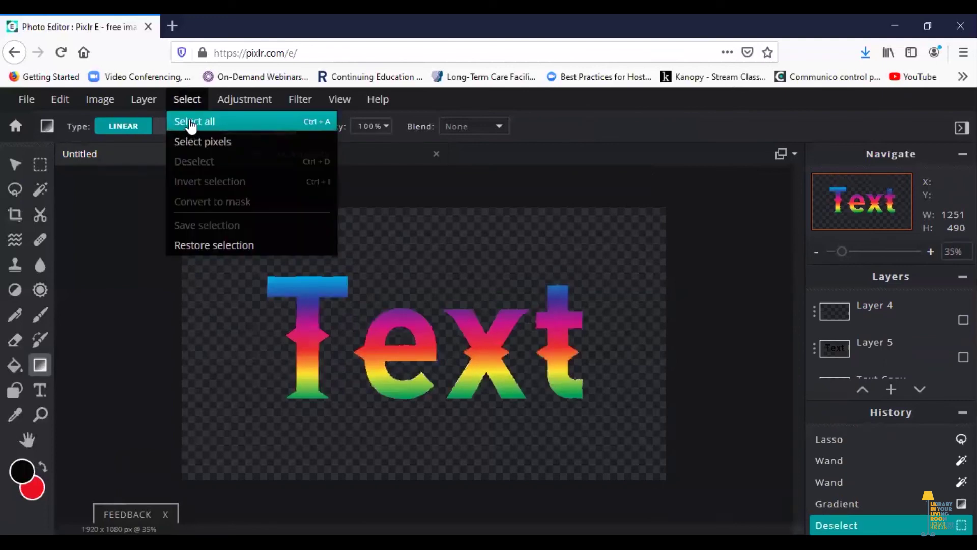
pyautogui.click(192, 122)
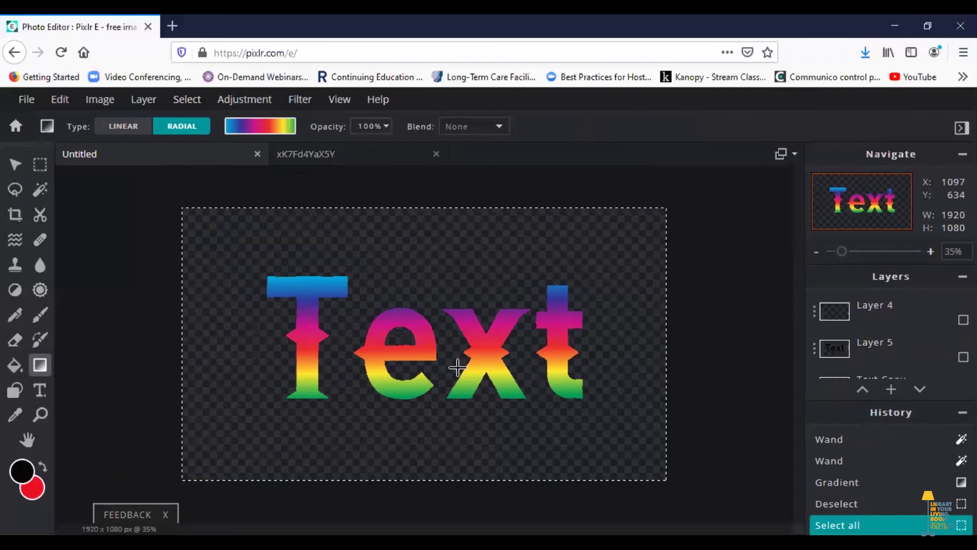
pyautogui.click(307, 156)
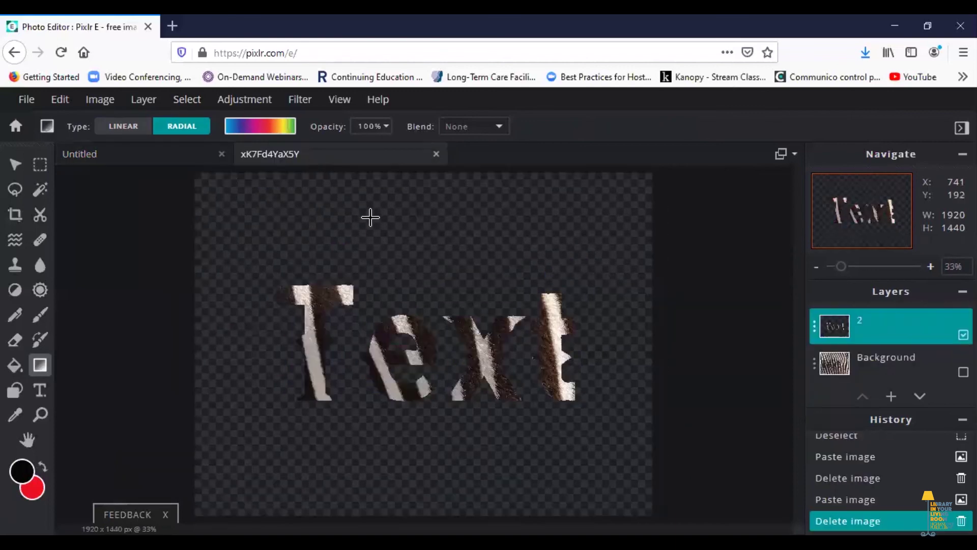
# Step: Paste the rainbow Text as layer 5 below zebra layer 2, offsetting the zebra Text over it
pyautogui.hotkey('ctrl', 'v')
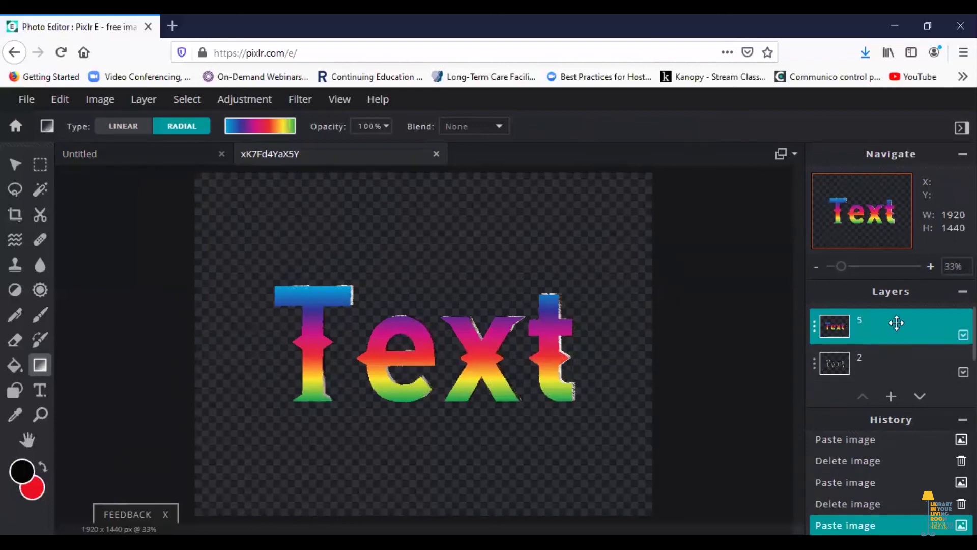
pyautogui.moveTo(896, 323); pyautogui.dragTo(895, 346)
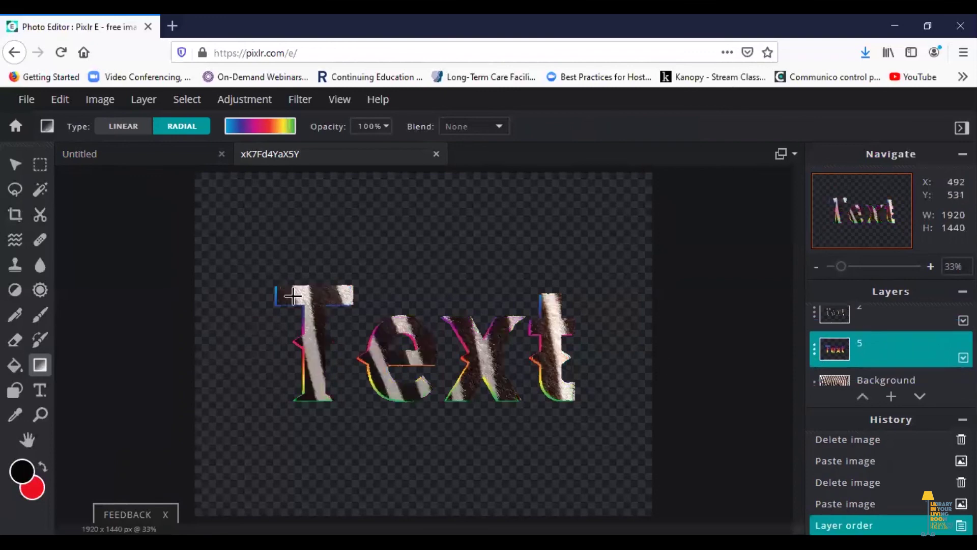
pyautogui.click(15, 167)
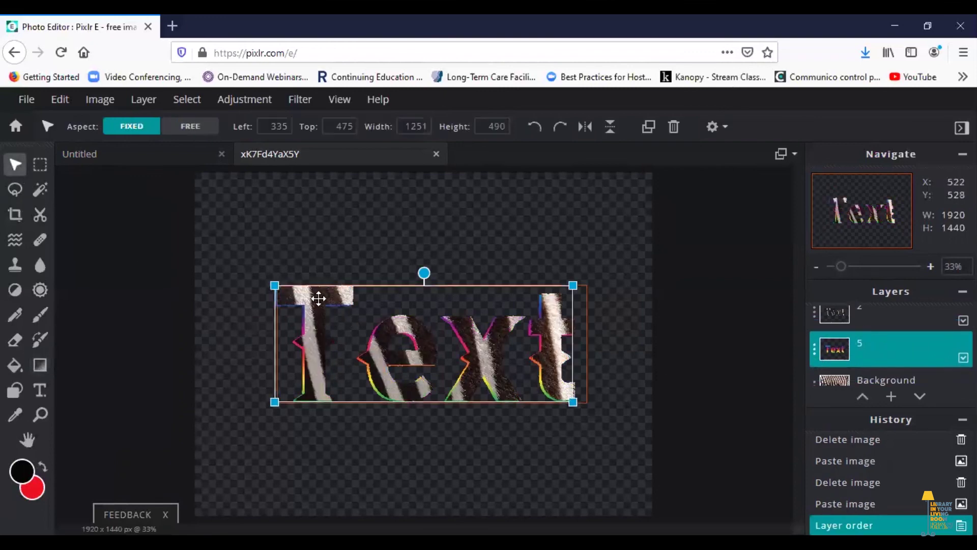
pyautogui.moveTo(310, 300); pyautogui.dragTo(299, 296)
pyautogui.scroll(2, 469, 465)
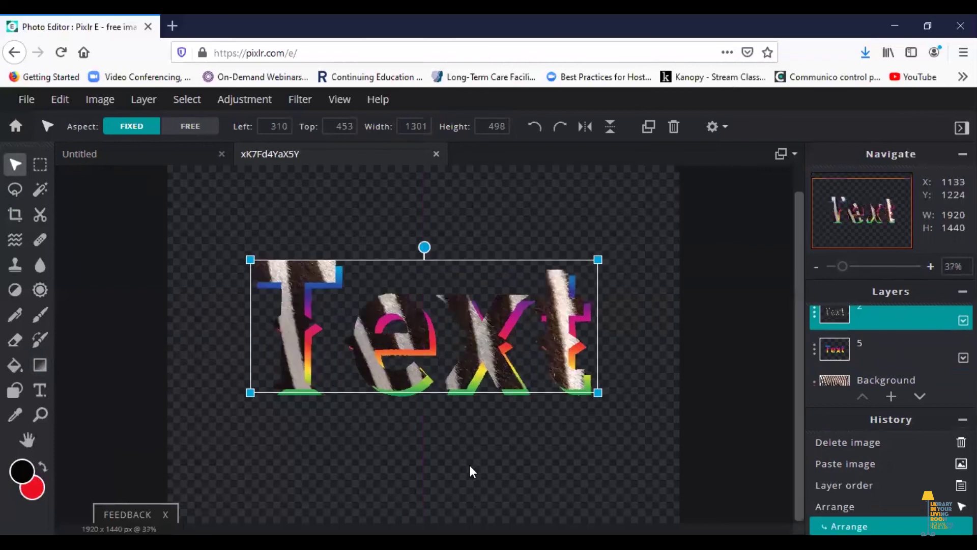
pyautogui.scroll(1, 470, 465)
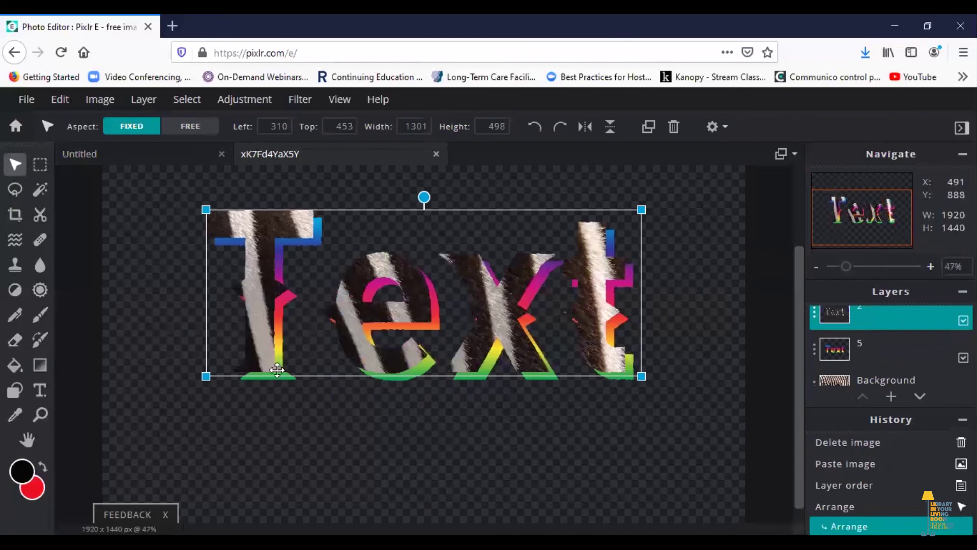
pyautogui.click(398, 443)
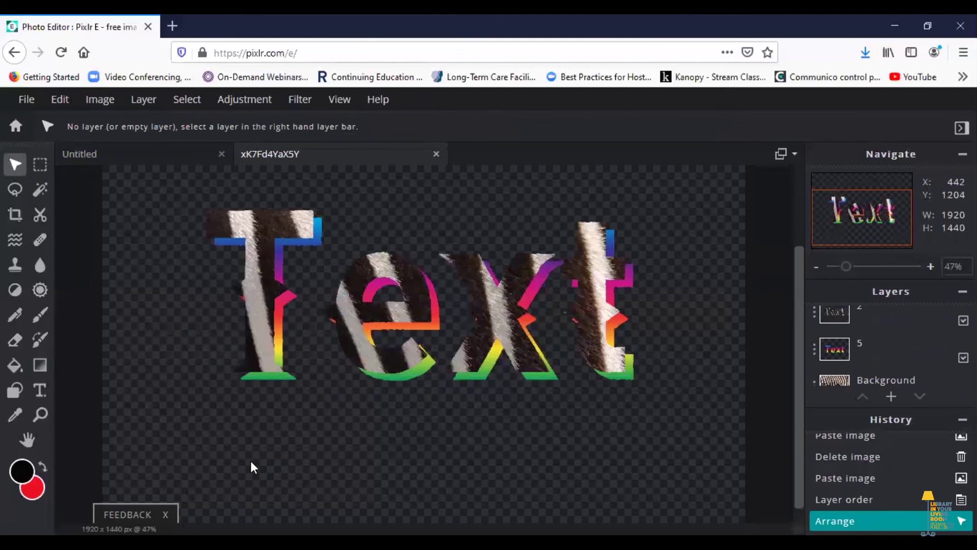